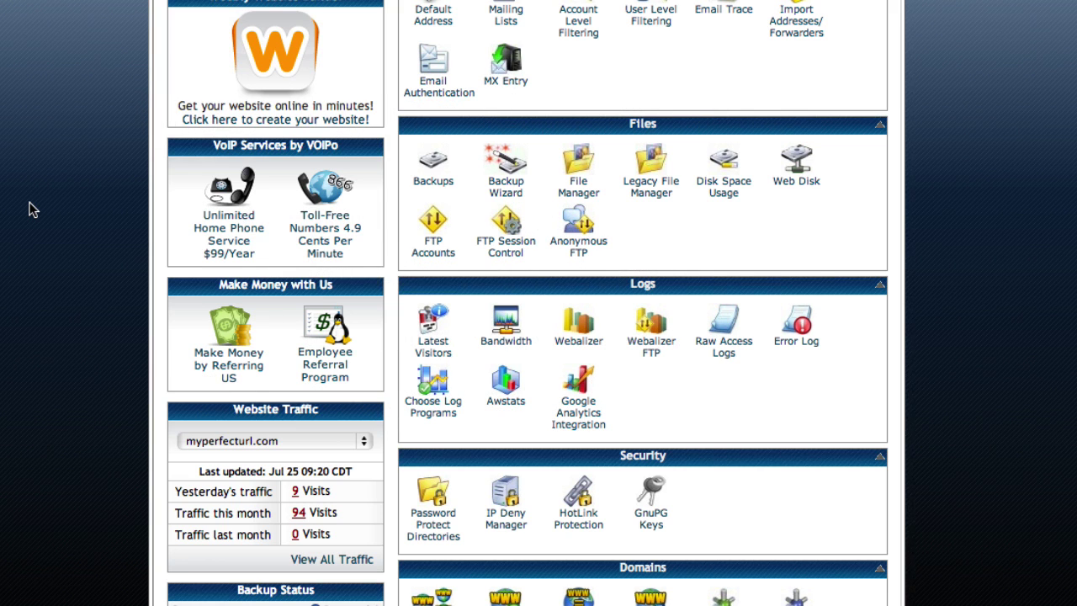
Open the site's web root (public_html) in cPanel's File Manager
key("super+Tab")
key("super+Tab")
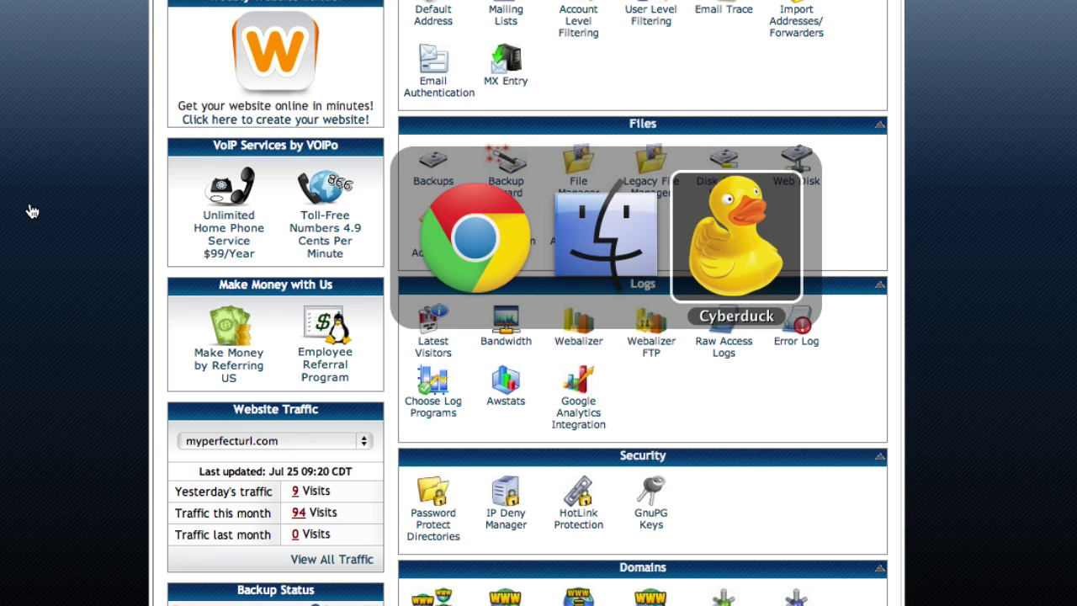
key("Escape")
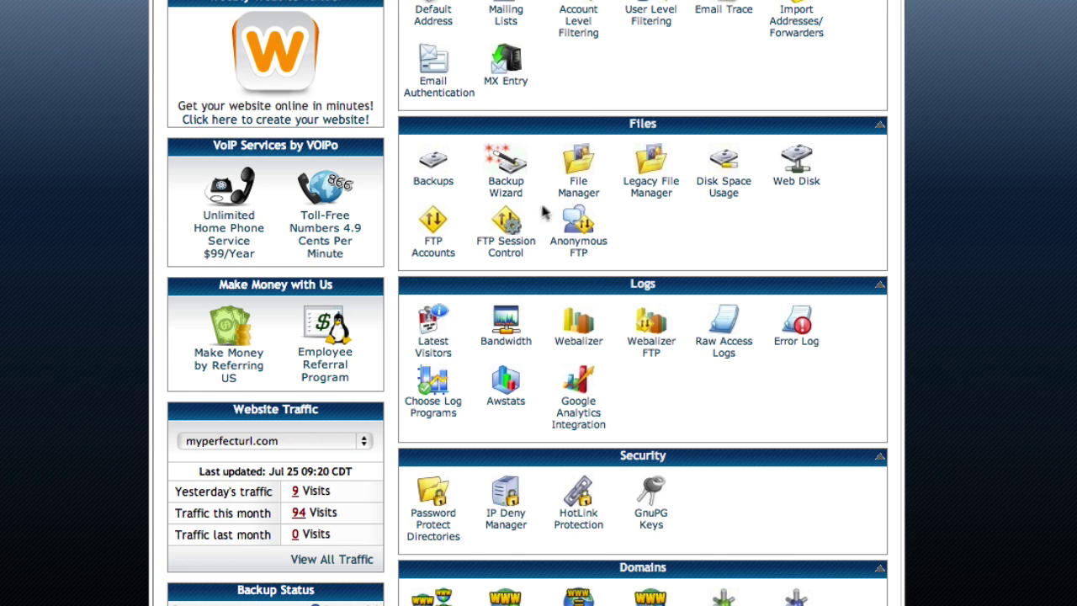
left_click(581, 180)
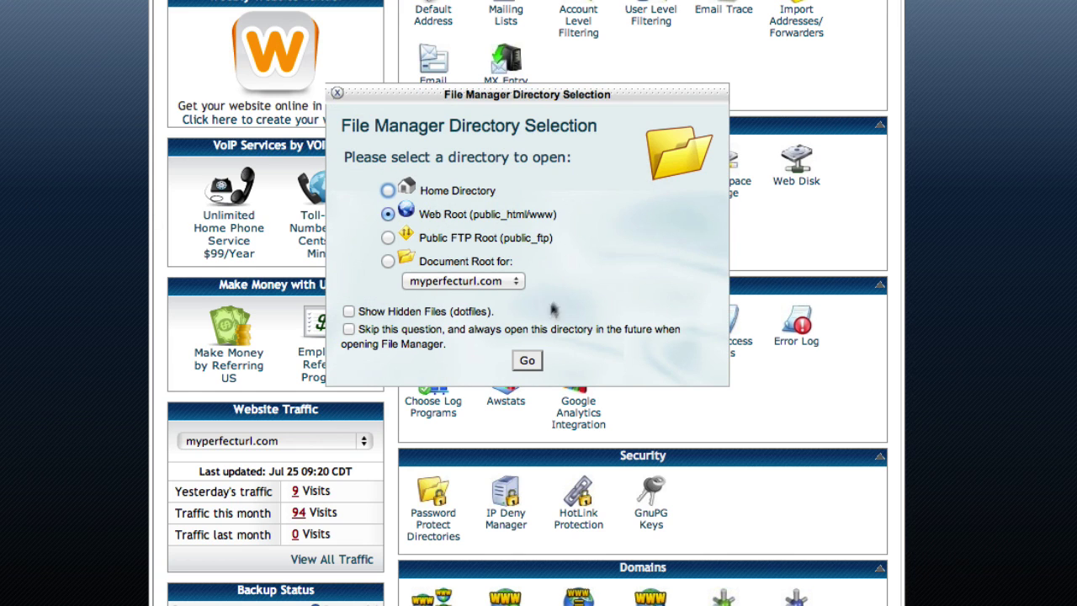
left_click(528, 360)
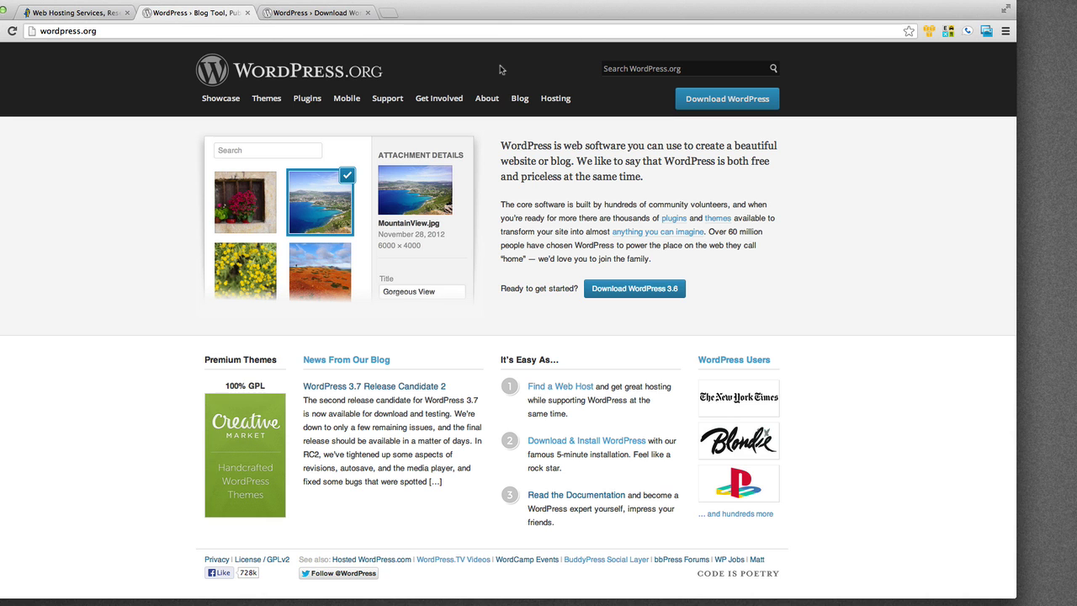
Download the WordPress zip from WordPress.org, unzip it, and put the wordpress folder on the desktop
left_click(692, 100)
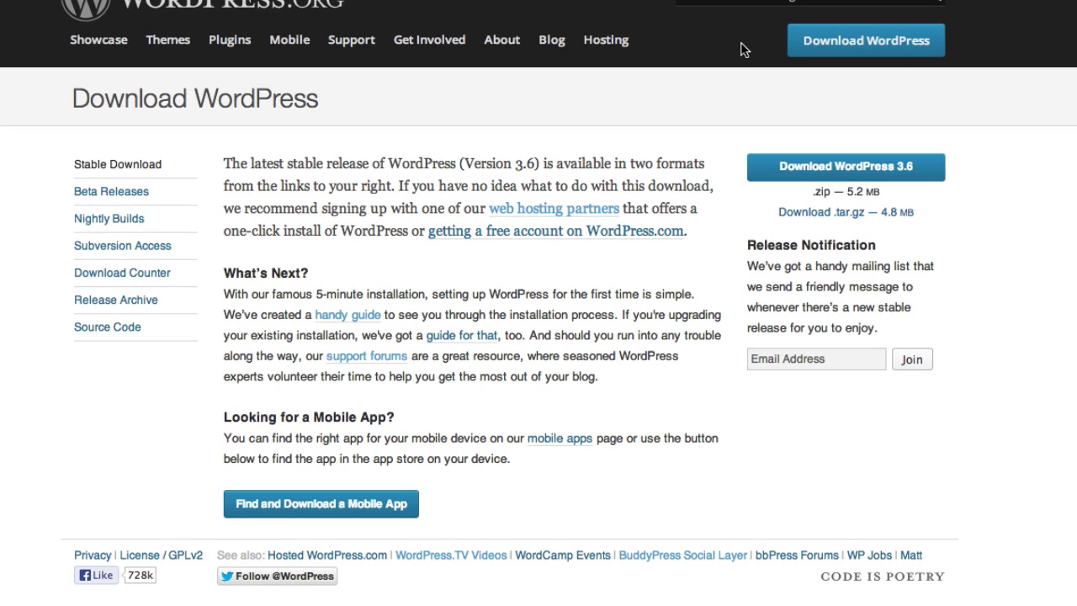
left_click(787, 165)
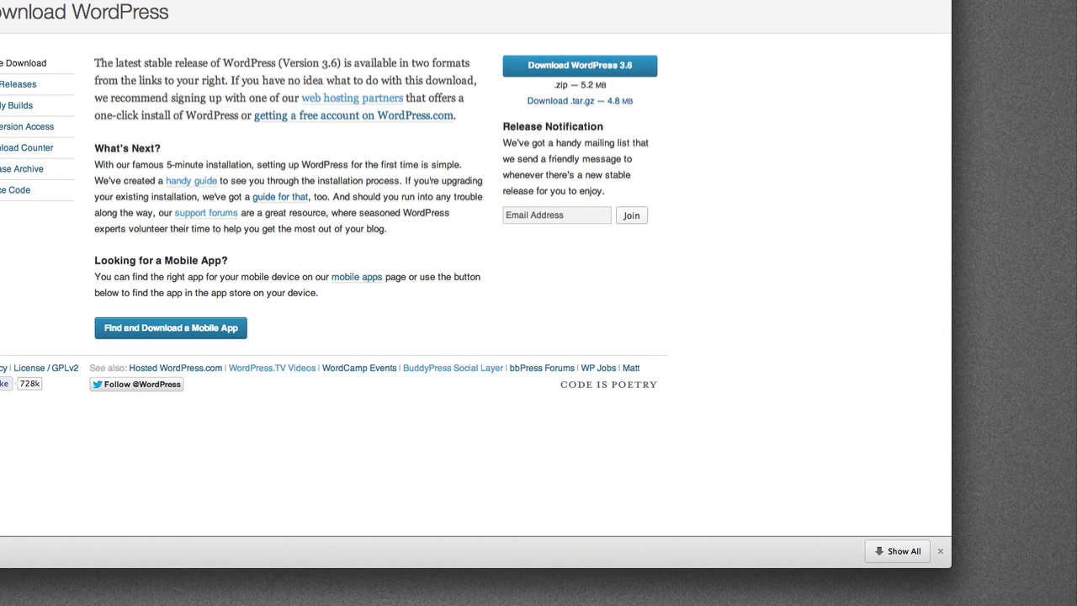
left_click(639, 579)
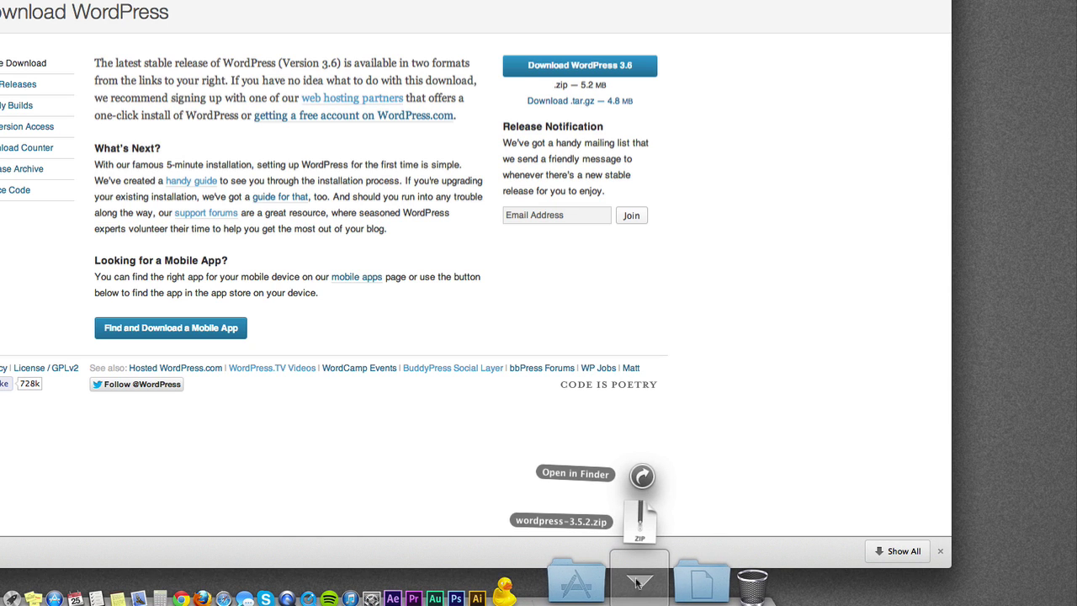
left_click(640, 523)
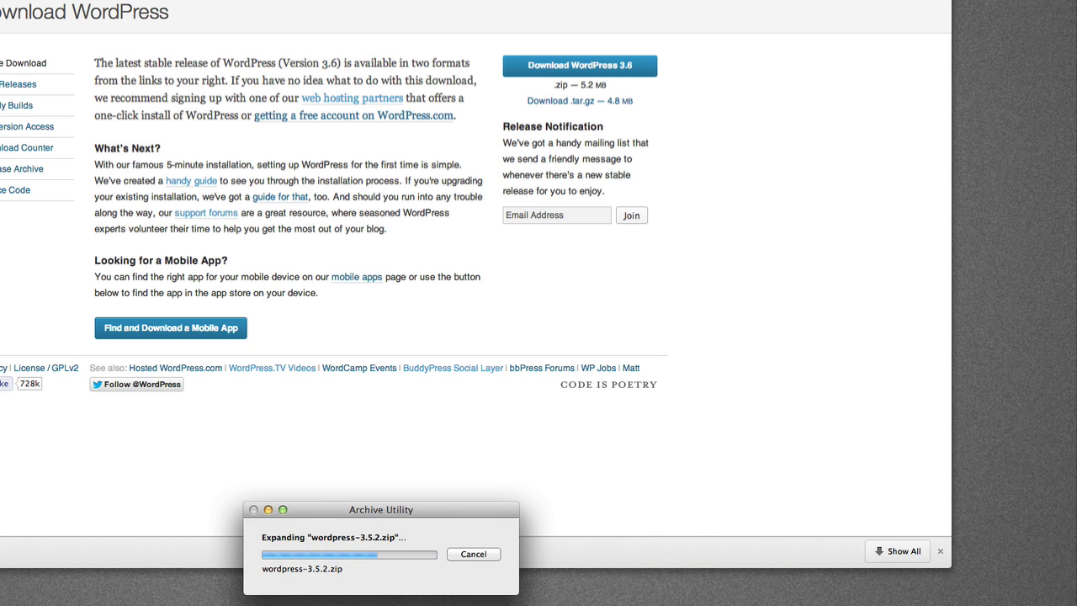
left_click(648, 579)
left_click_drag(661, 523, 978, 161)
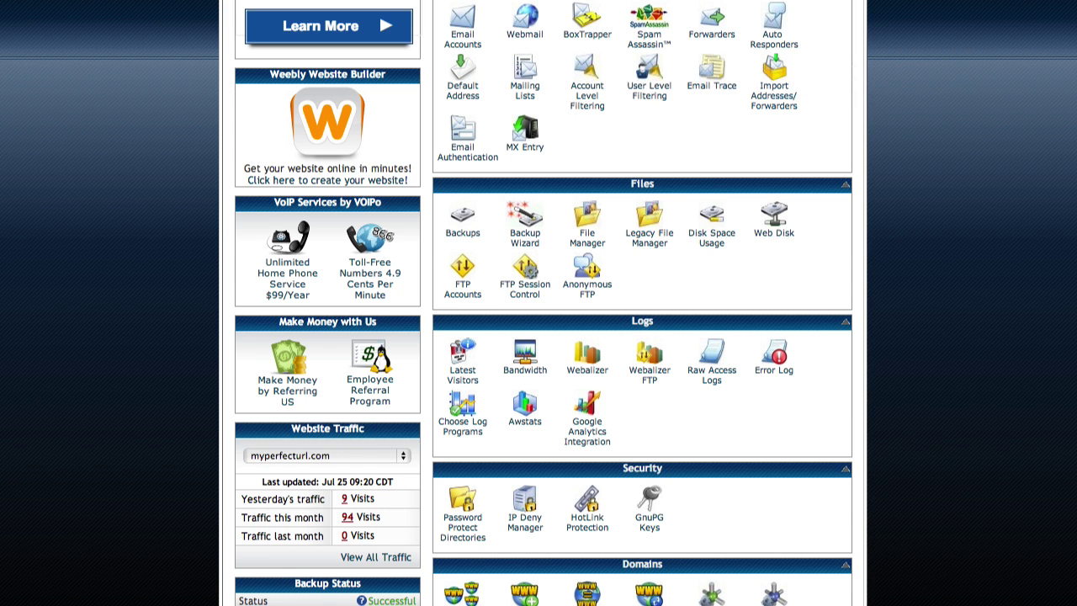
Create a new MySQL database named wdpress (f15teen_wdpress) under MySQL Databases
scroll(517, 316, "down", 5)
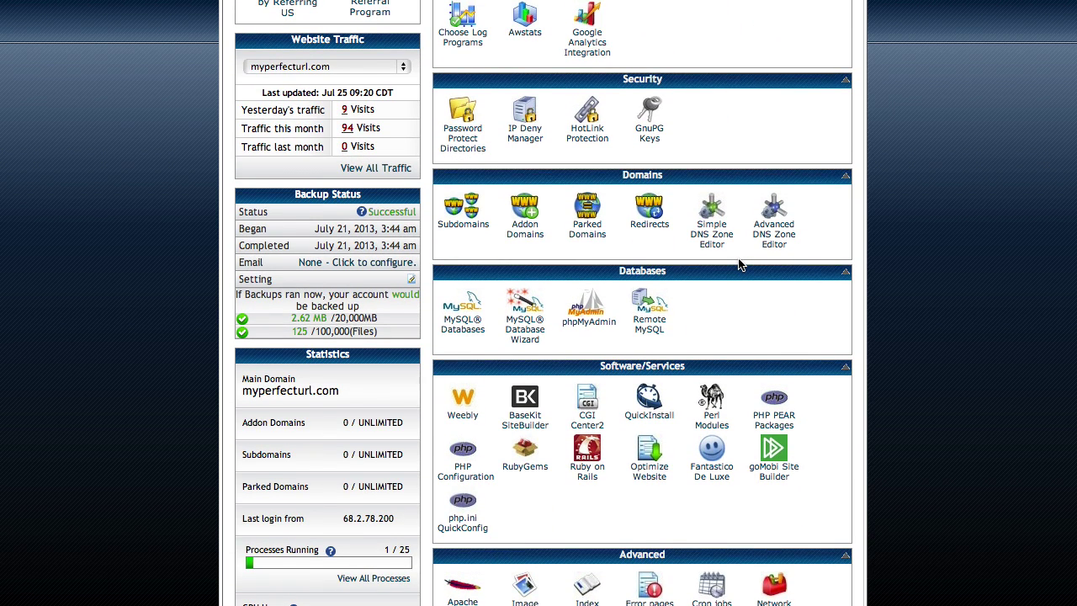
left_click(471, 315)
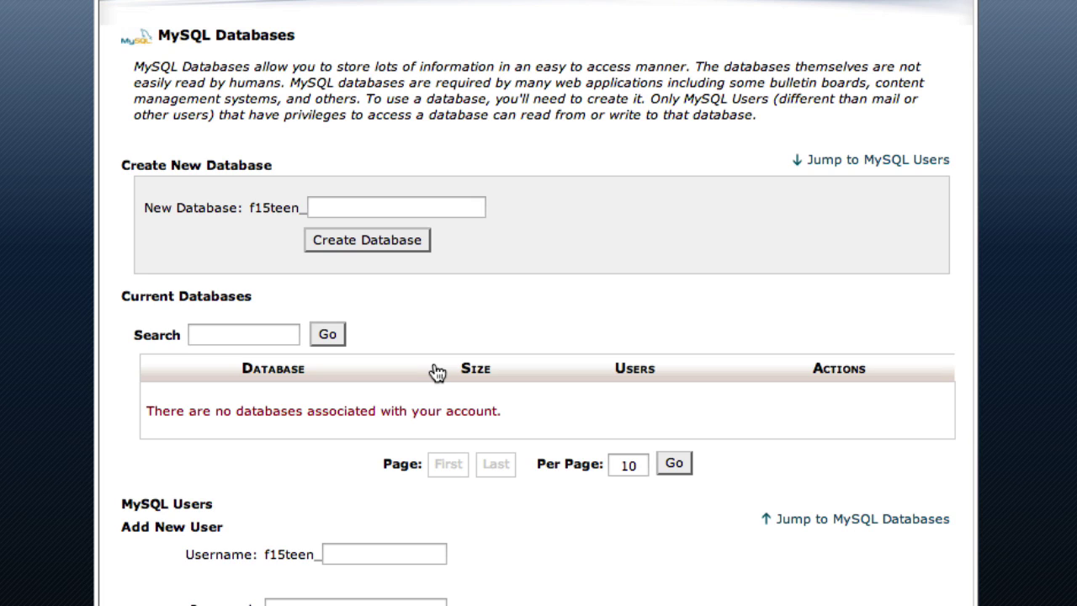
left_click(364, 213)
type("wdpress")
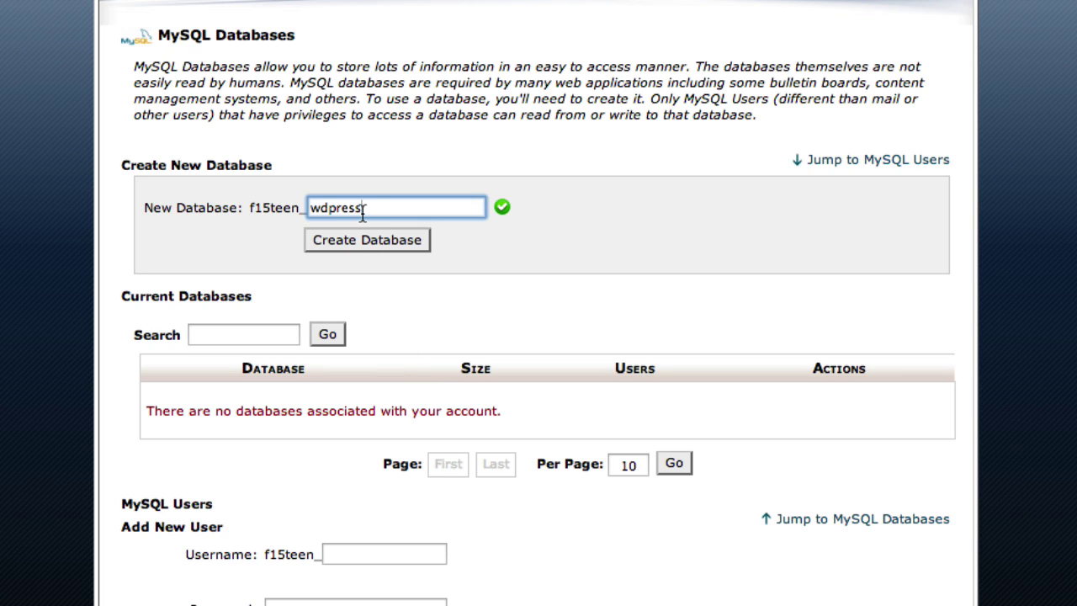
left_click(365, 242)
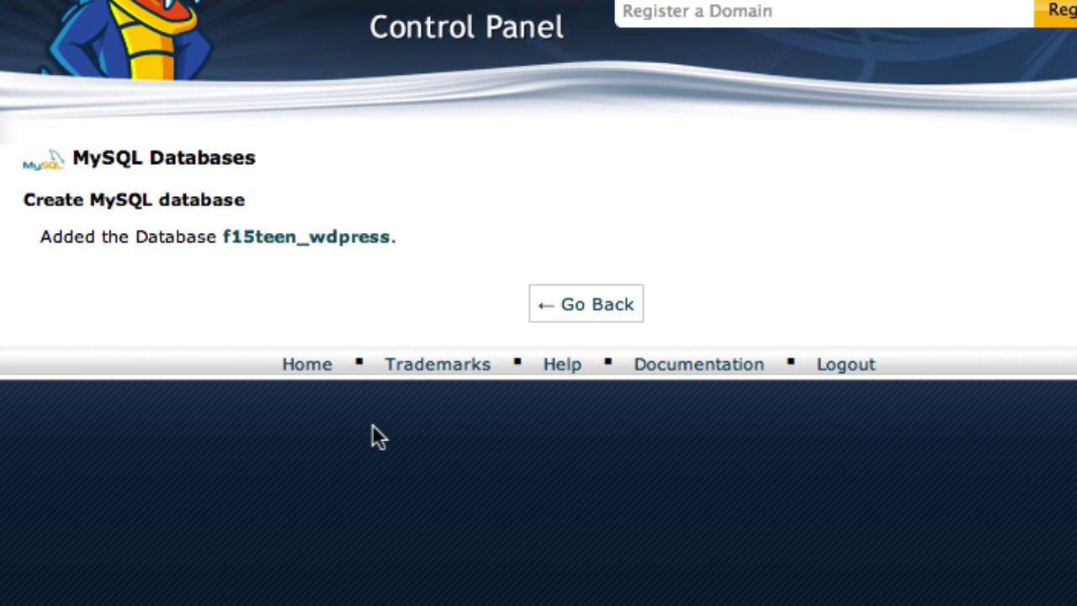
Add MySQL user wdpress with the pasted strong password, then select the shown password
left_click(594, 314)
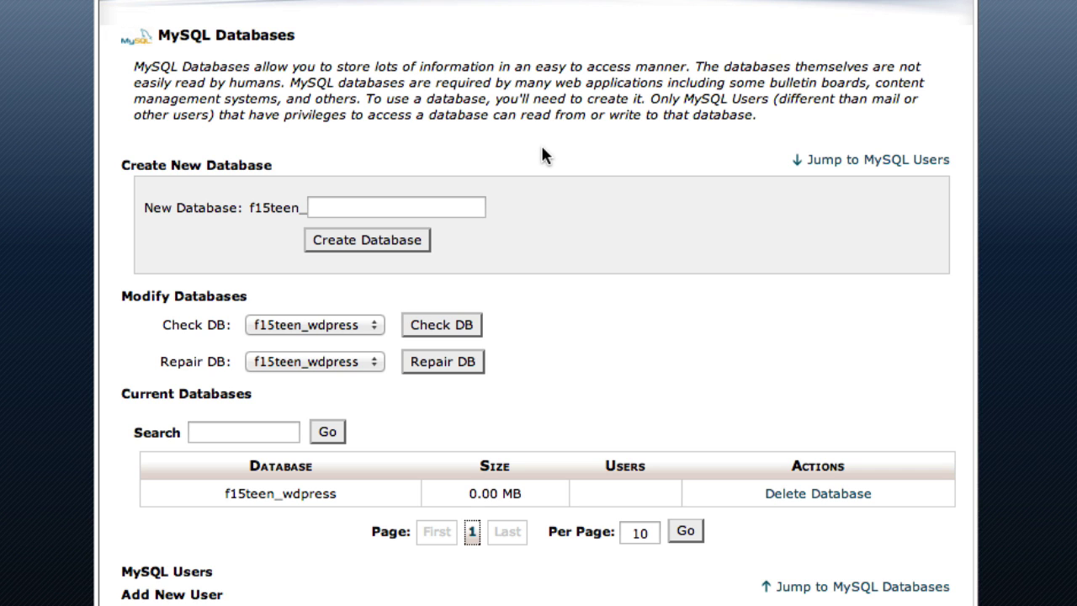
scroll(542, 156, "down", 10)
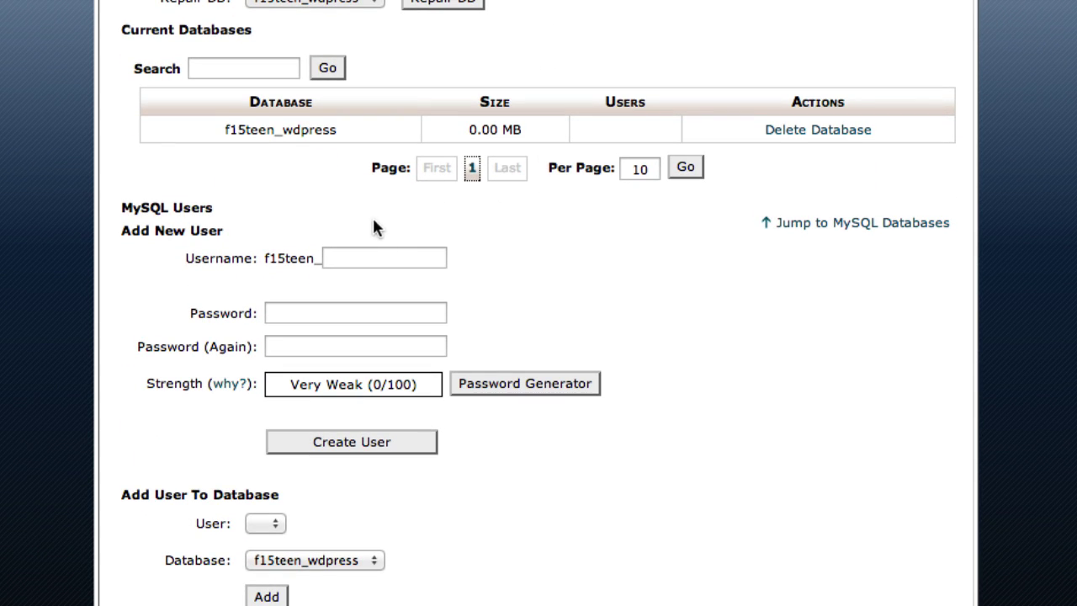
left_click(358, 254)
type("wdpress")
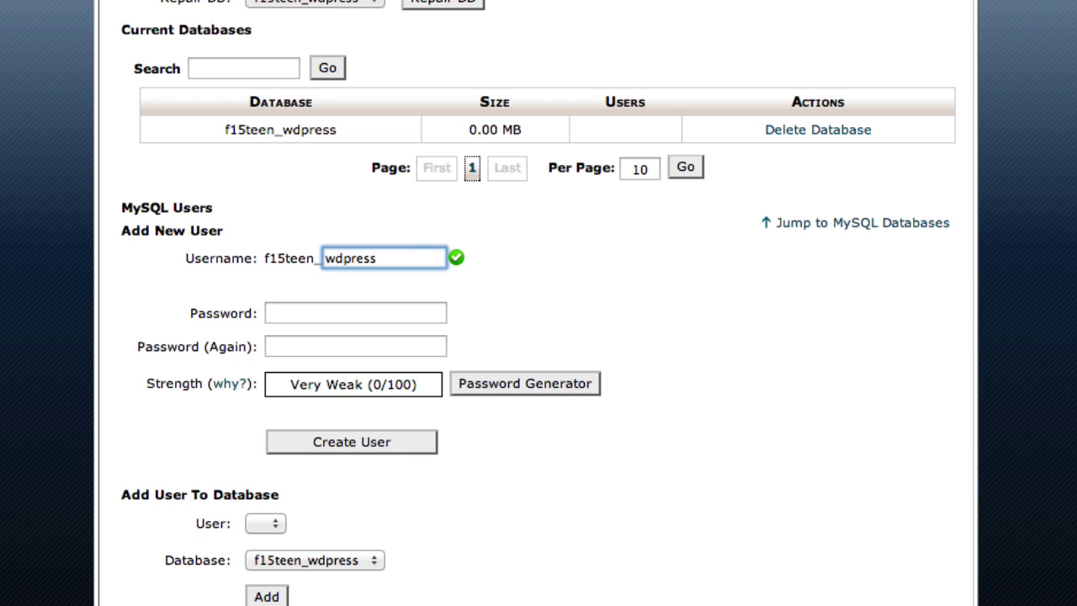
left_click(355, 313)
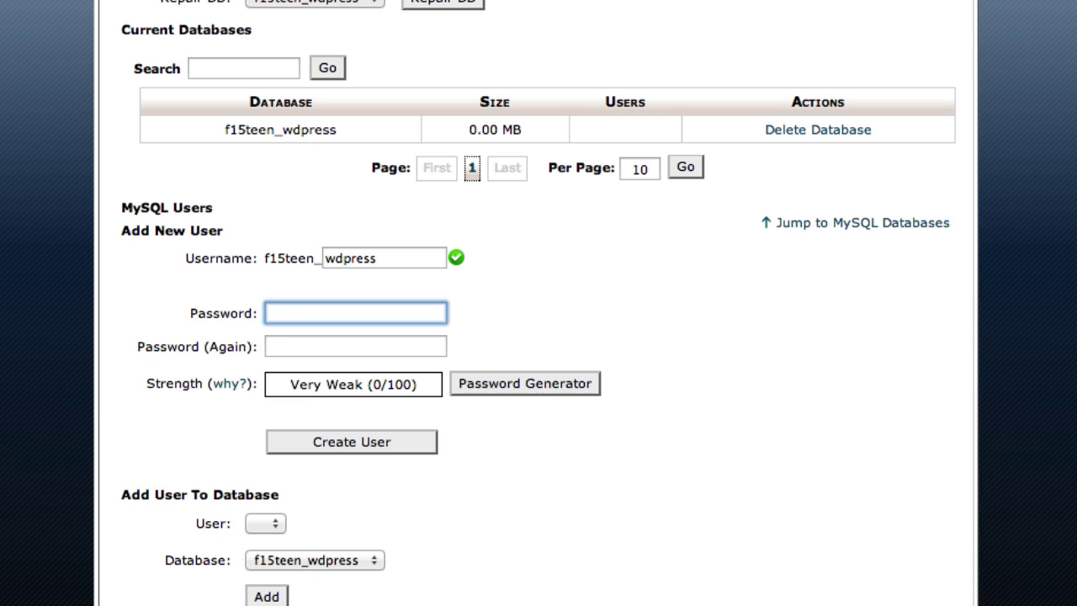
key("super+v")
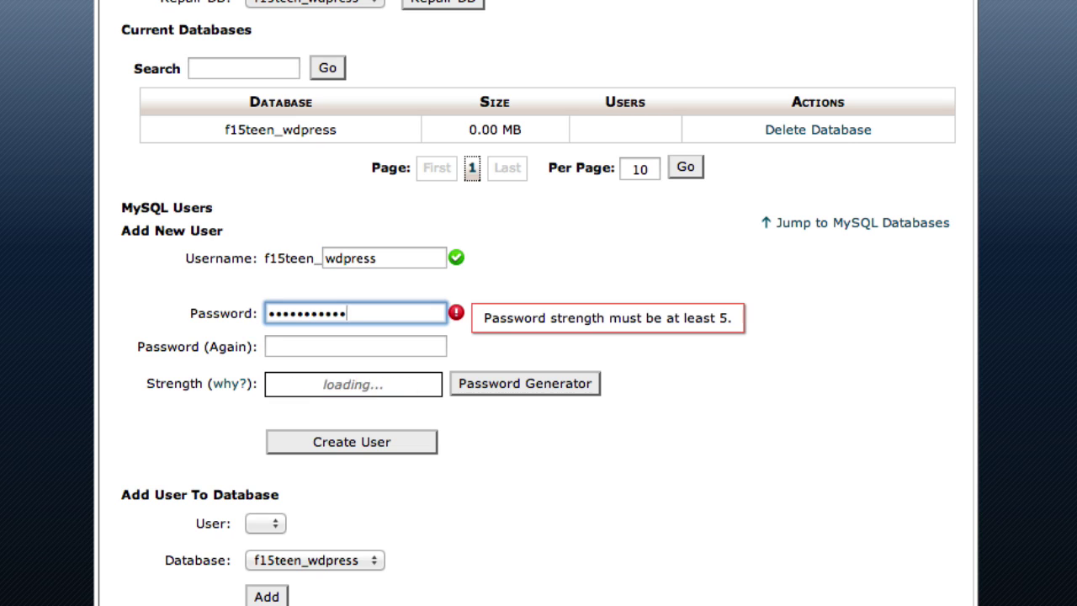
left_click(355, 346)
key("super+v")
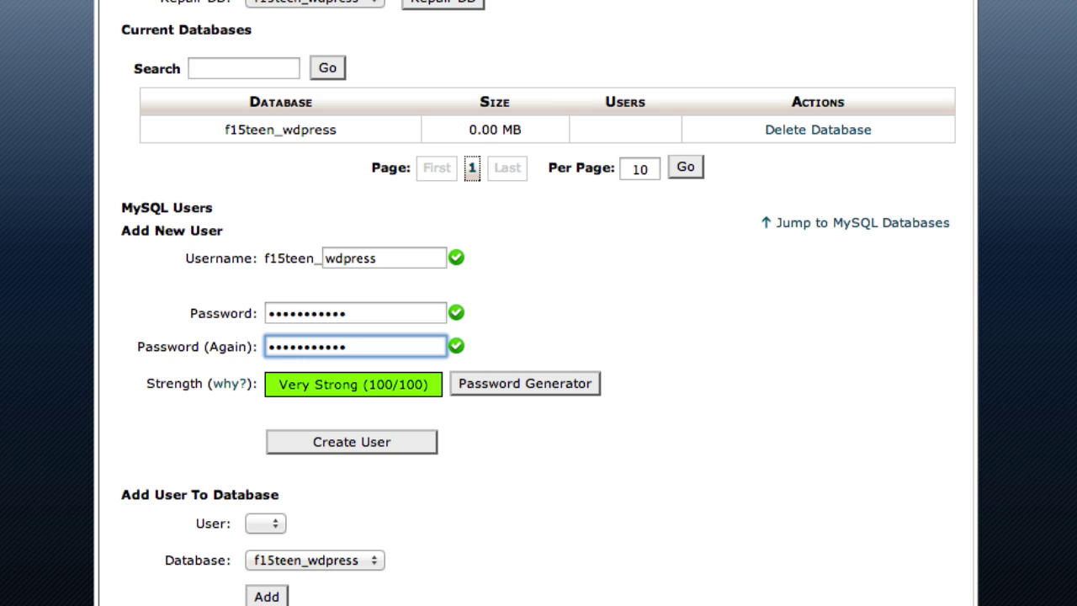
left_click(357, 436)
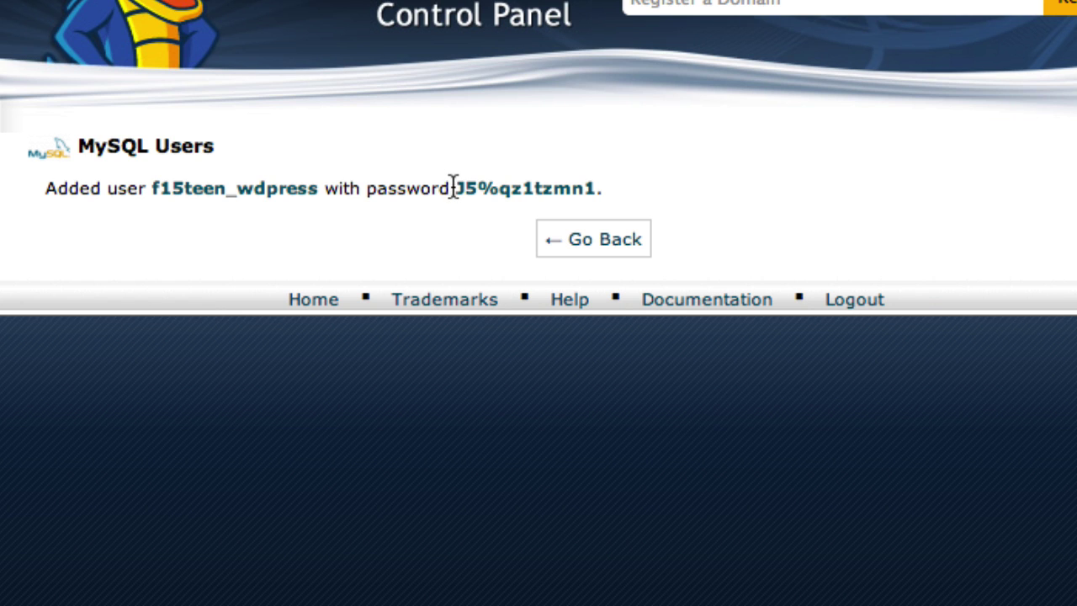
left_click_drag(454, 187, 590, 189)
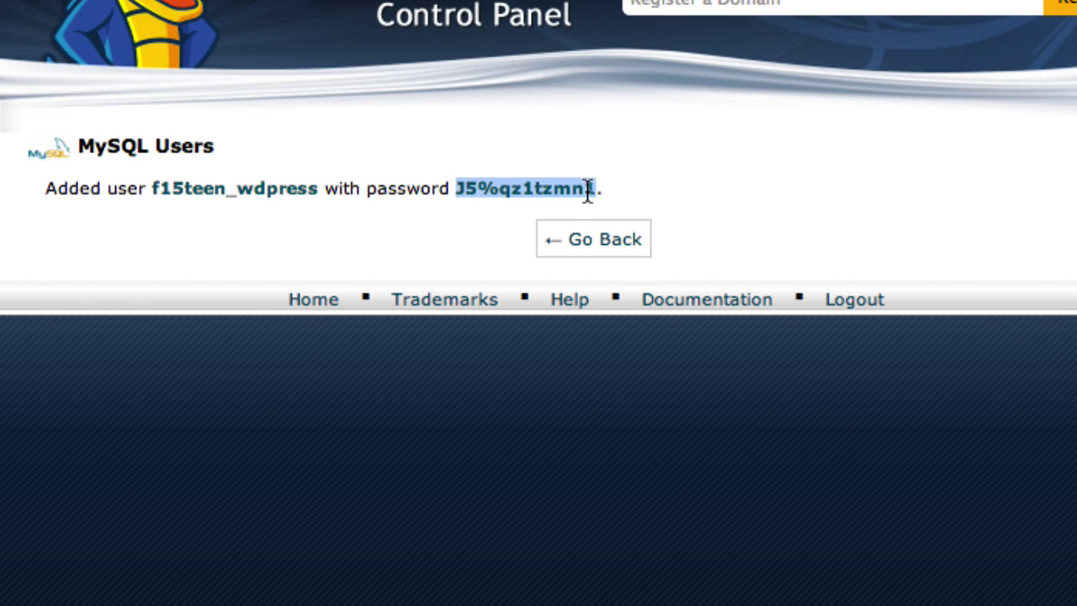
Grant user f15teen_wdpress ALL PRIVILEGES on the f15teen_wdpress database
left_click(593, 240)
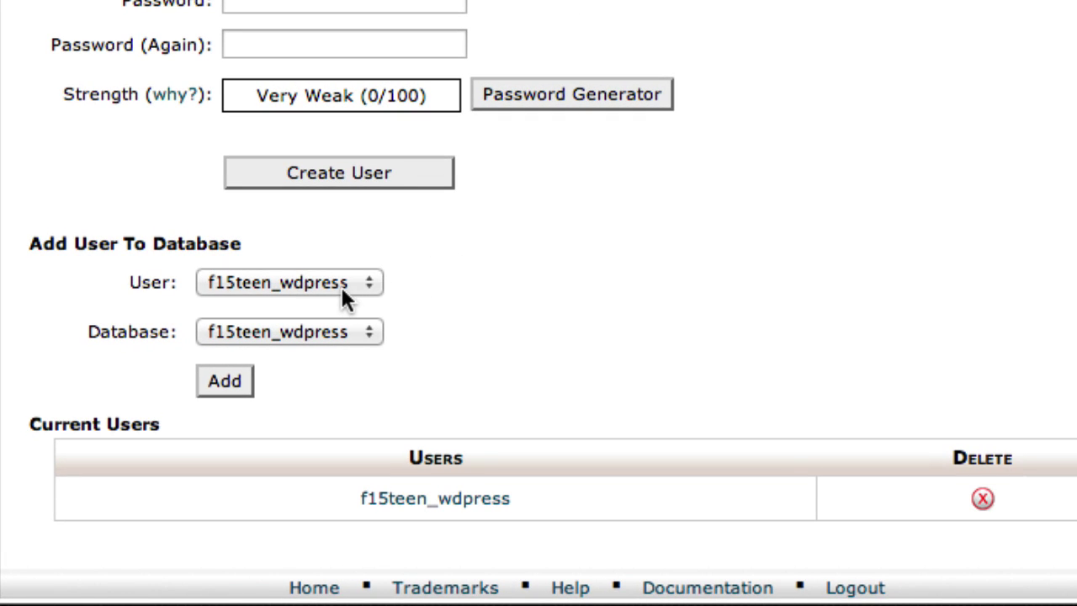
left_click(235, 380)
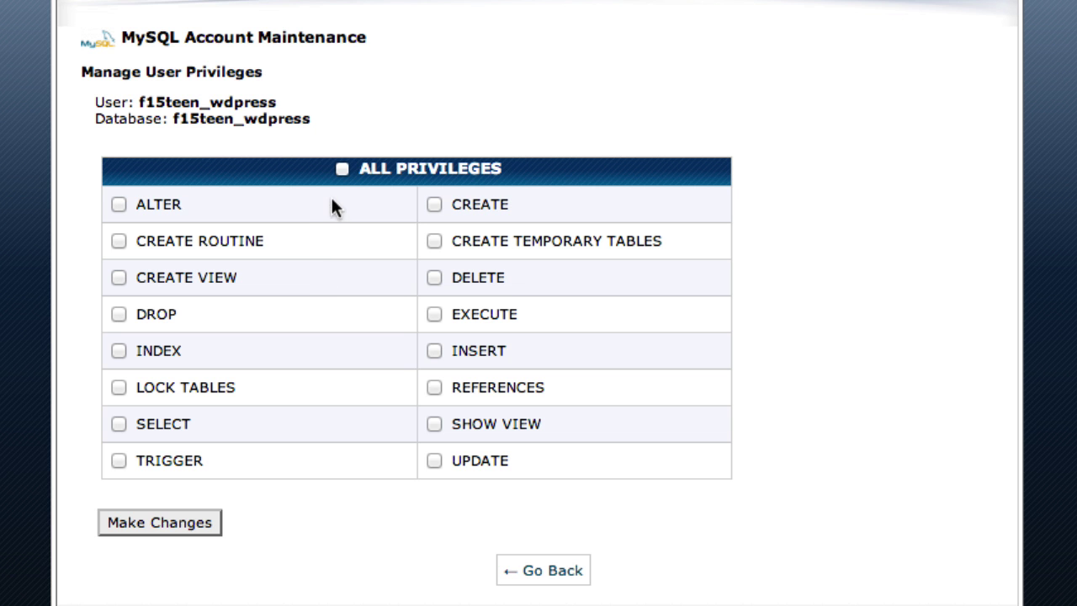
left_click(342, 170)
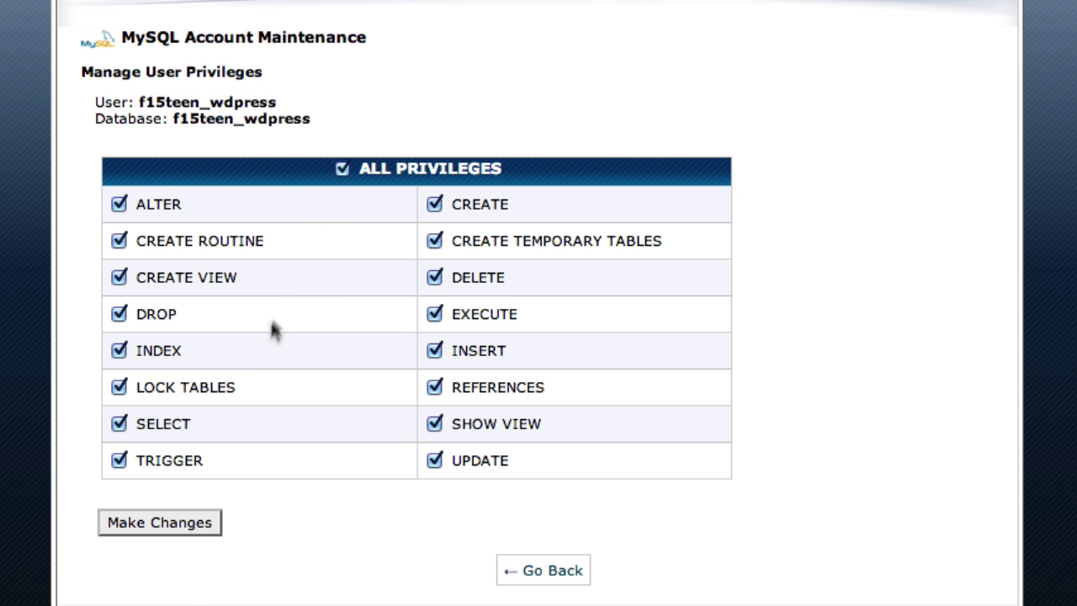
left_click(173, 524)
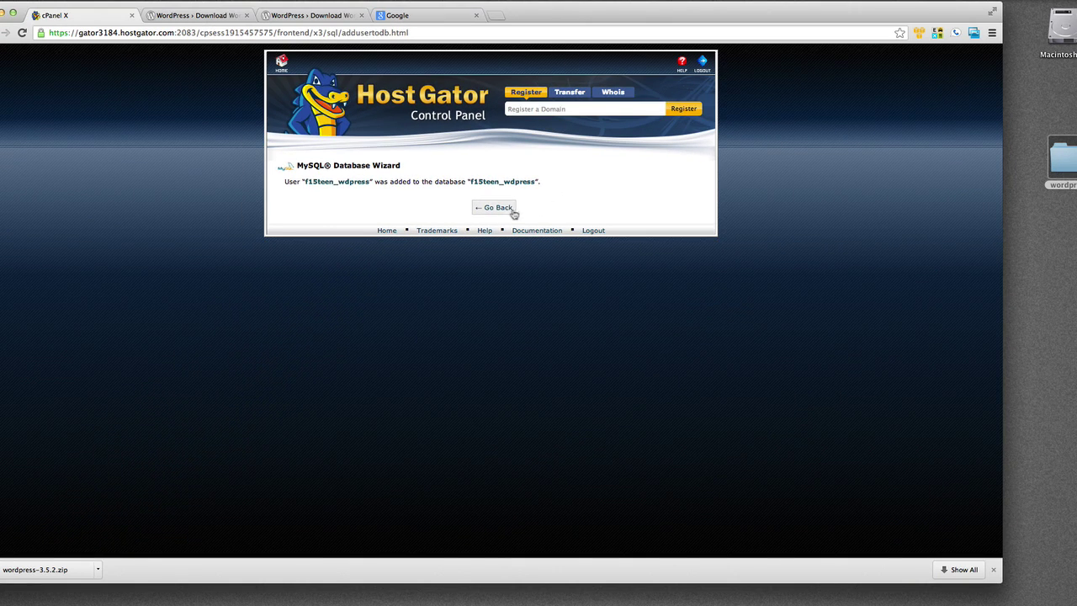
left_click(569, 225)
Bring the Cyberduck FTP window connected to /public_html to the front
key("super+Tab")
key("super+Tab")
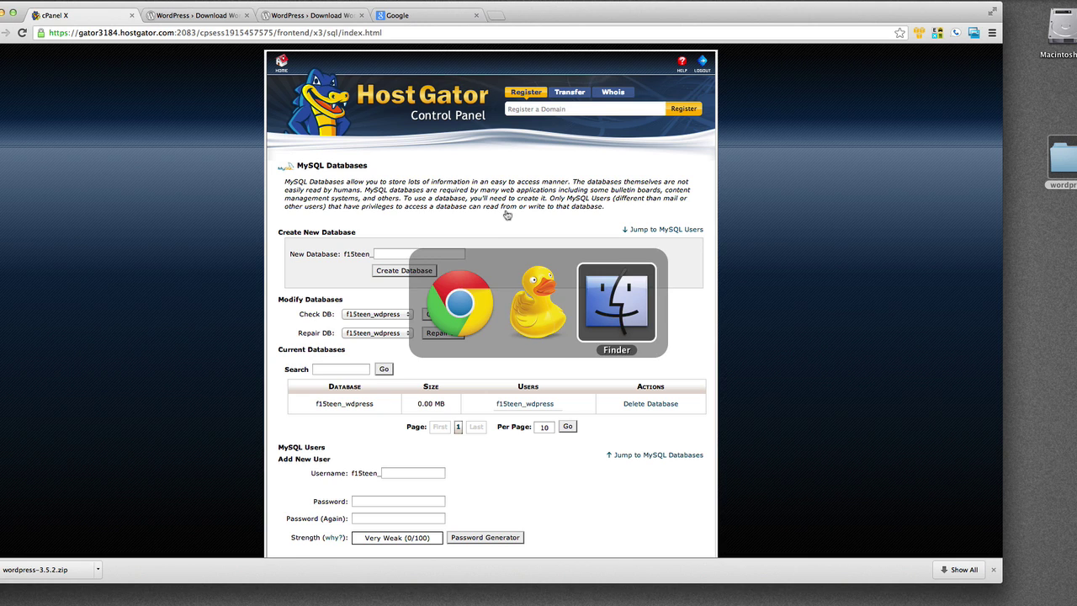
key("super+shift+Tab")
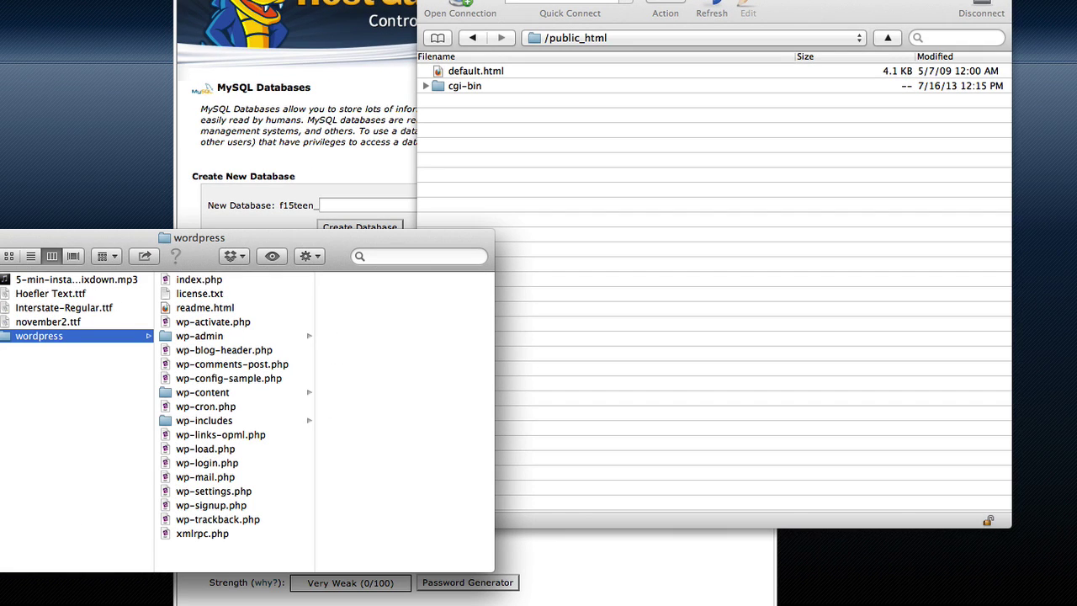
Upload all files from the local wordpress folder into /public_html, accepting the unencrypted FTP warning
left_click(228, 281)
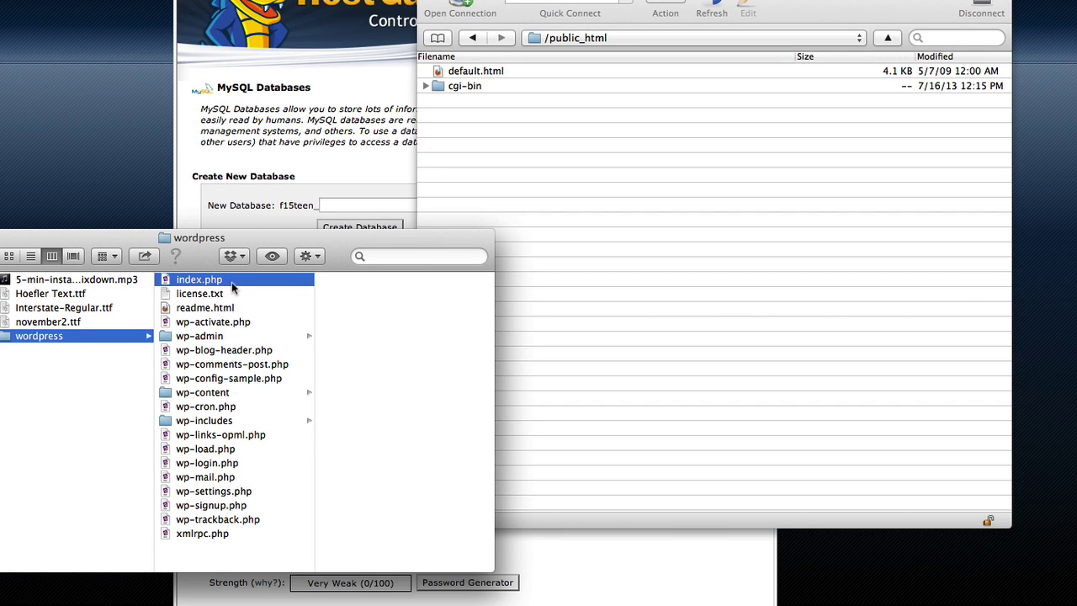
left_click(212, 533, "shift")
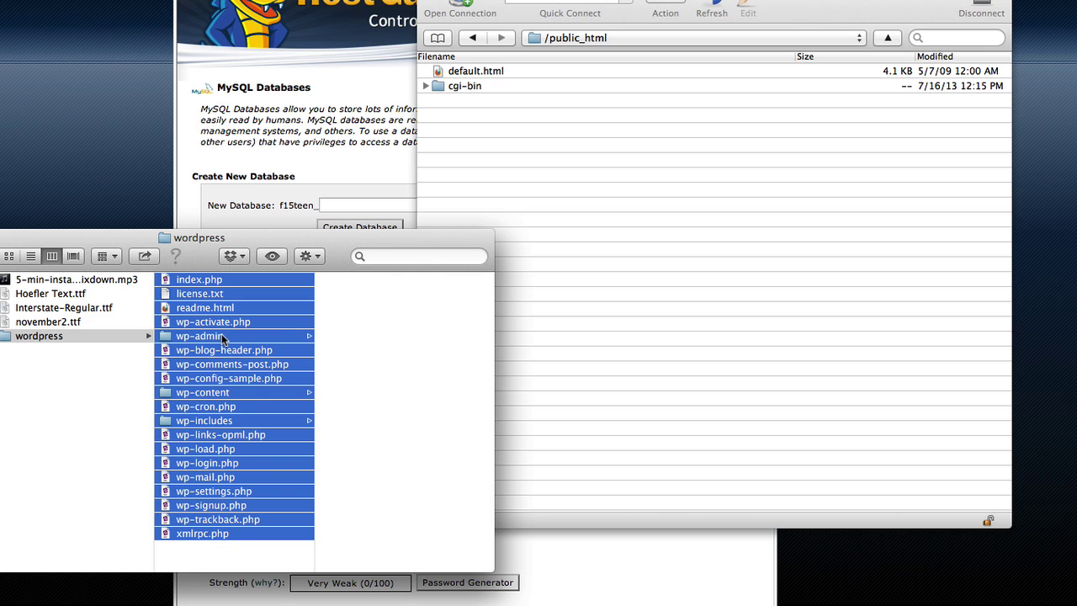
left_click_drag(221, 334, 609, 233)
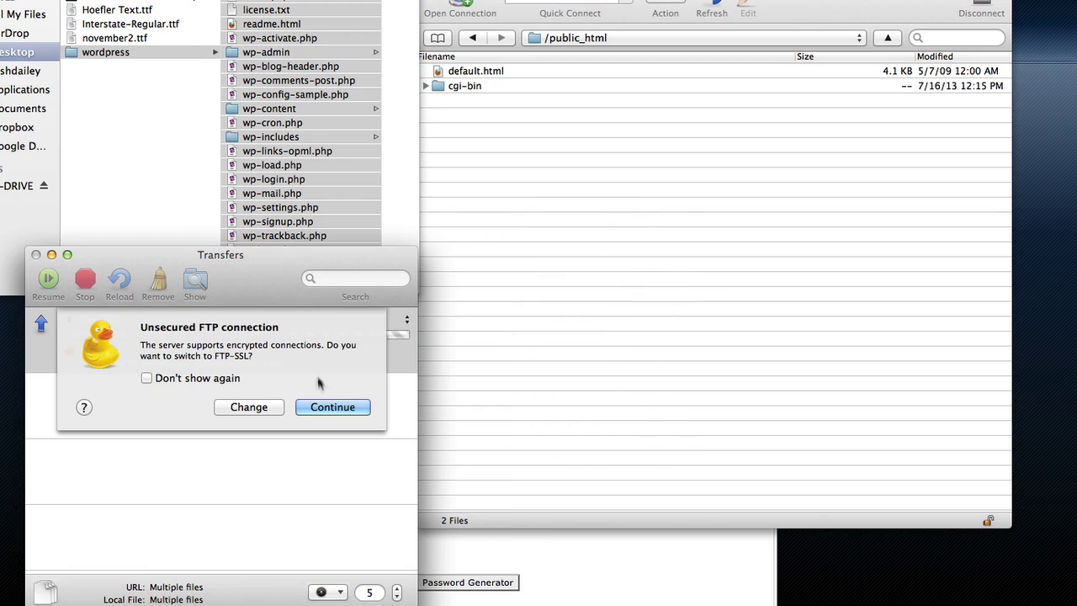
left_click(328, 407)
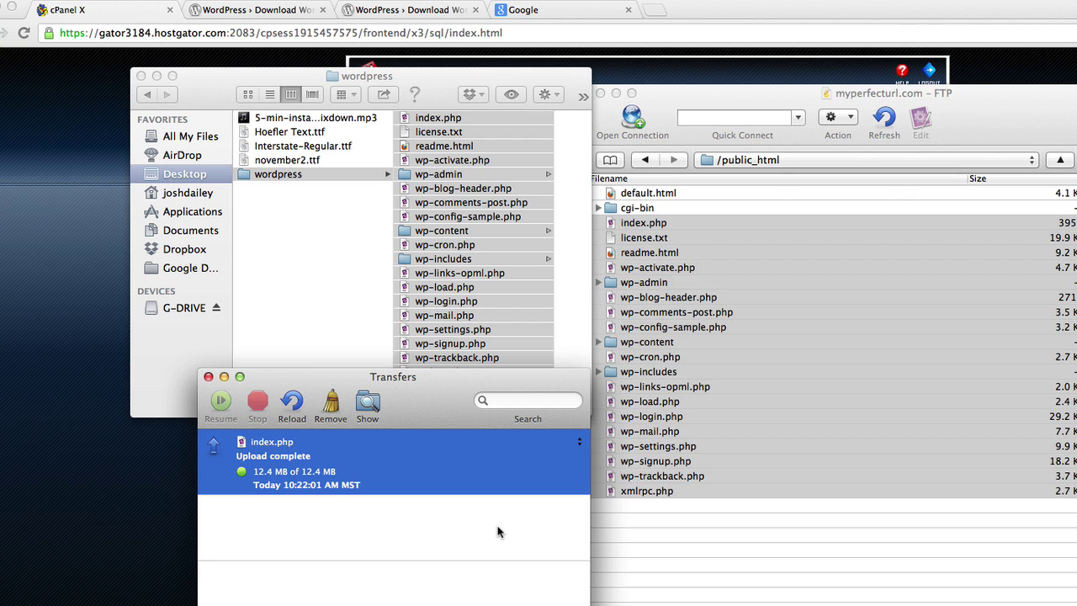
Load myperfecturl.com in the browser and begin creating the WordPress configuration file
left_click(597, 17)
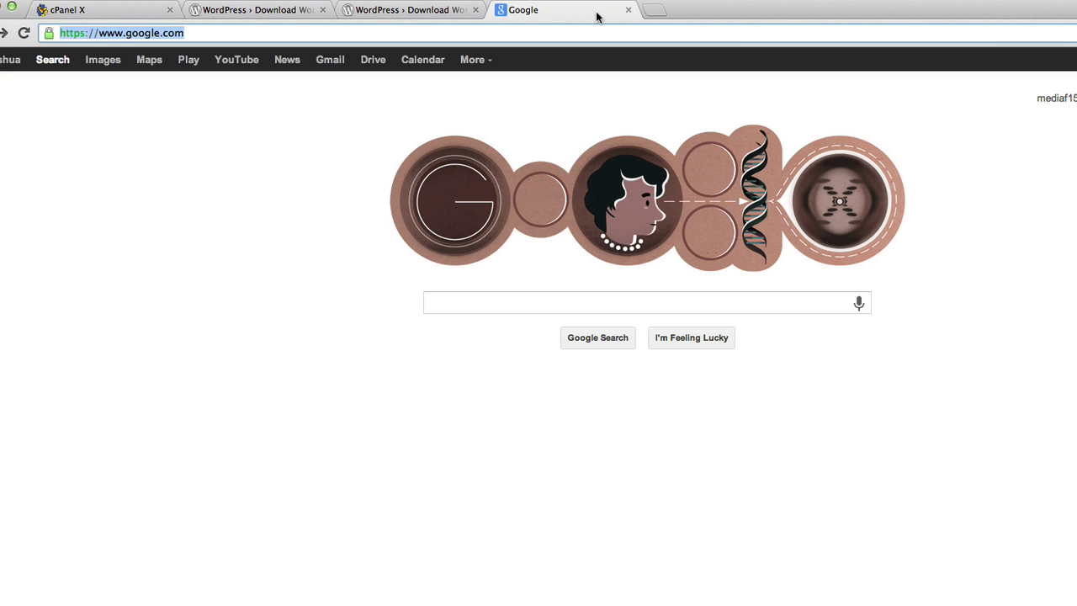
type("my")
key("Return")
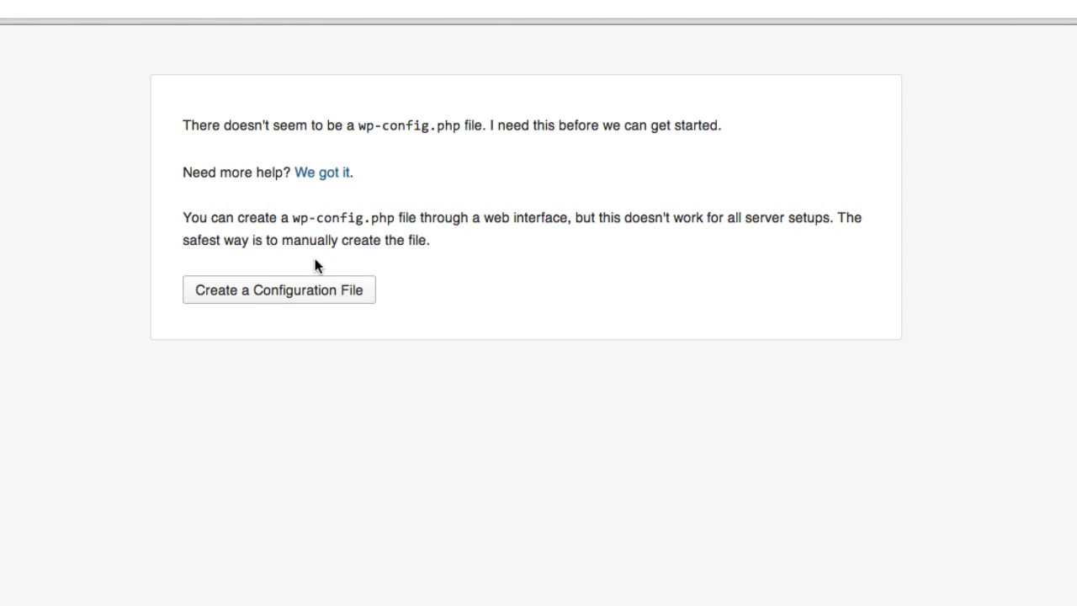
left_click(310, 294)
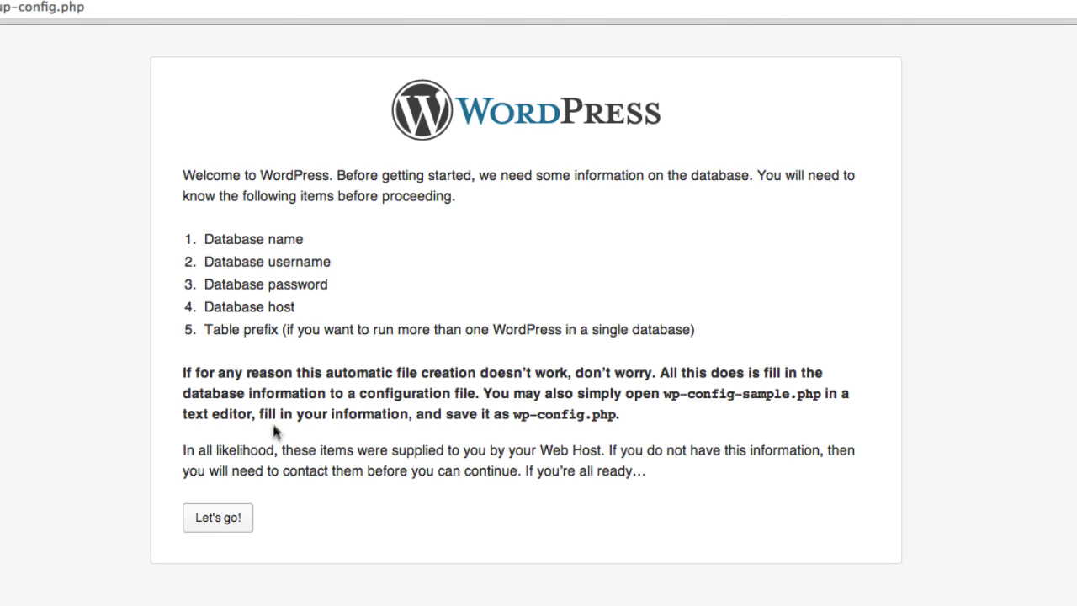
Submit f15teen_wdpress as database name and user, with the pasted MySQL password
left_click(240, 520)
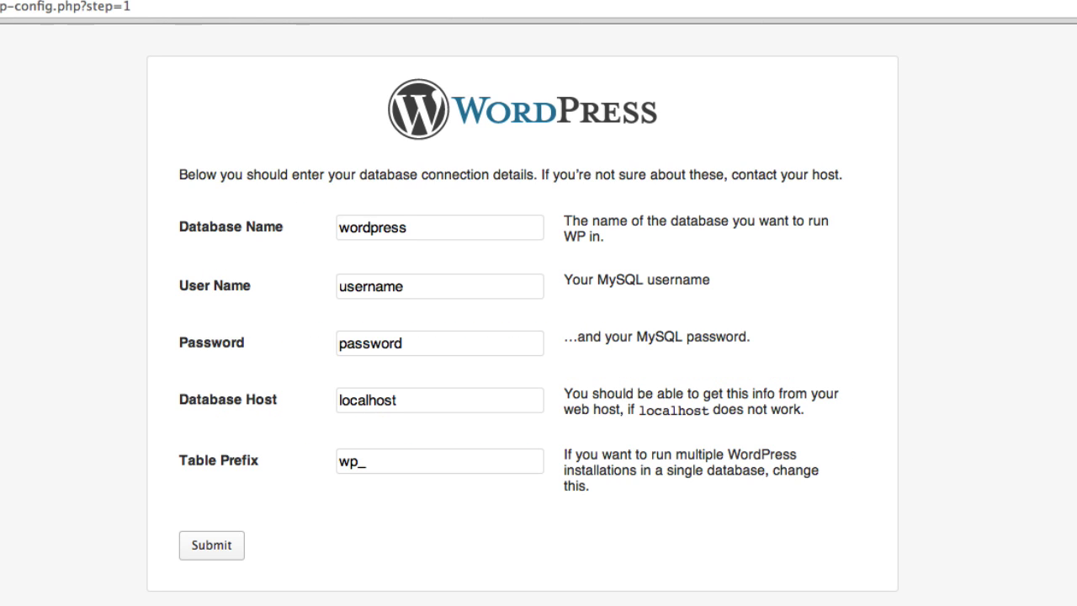
double_click(409, 229)
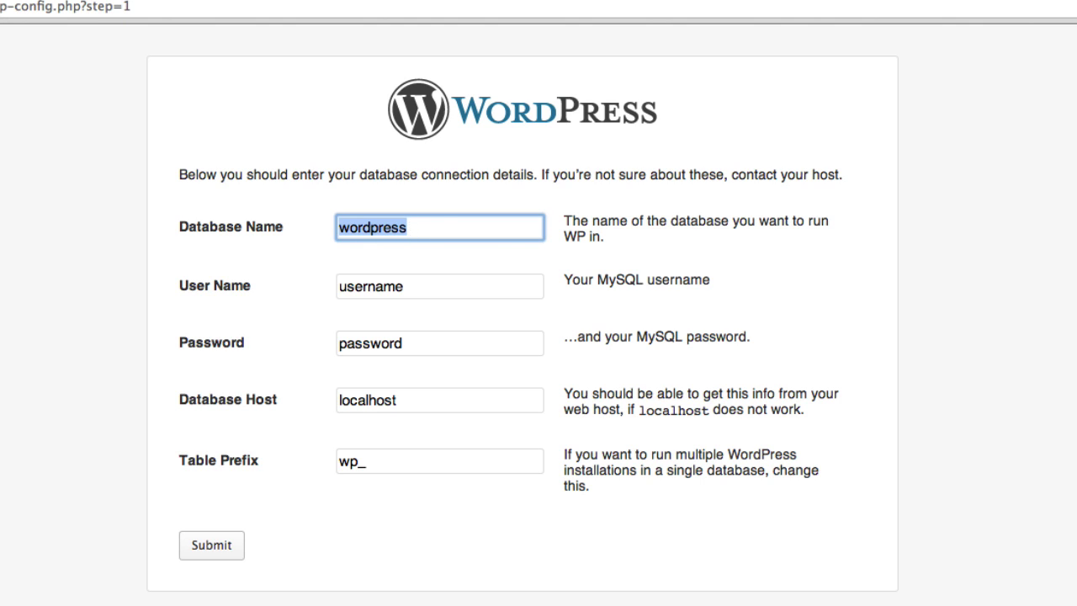
type("f15teen_wdpress")
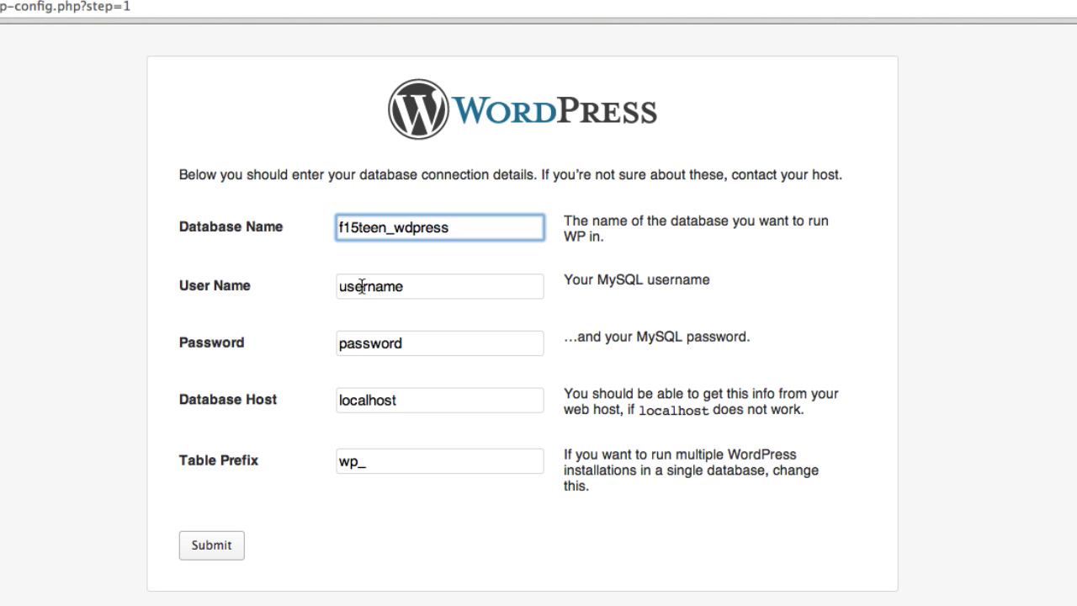
left_click(362, 286)
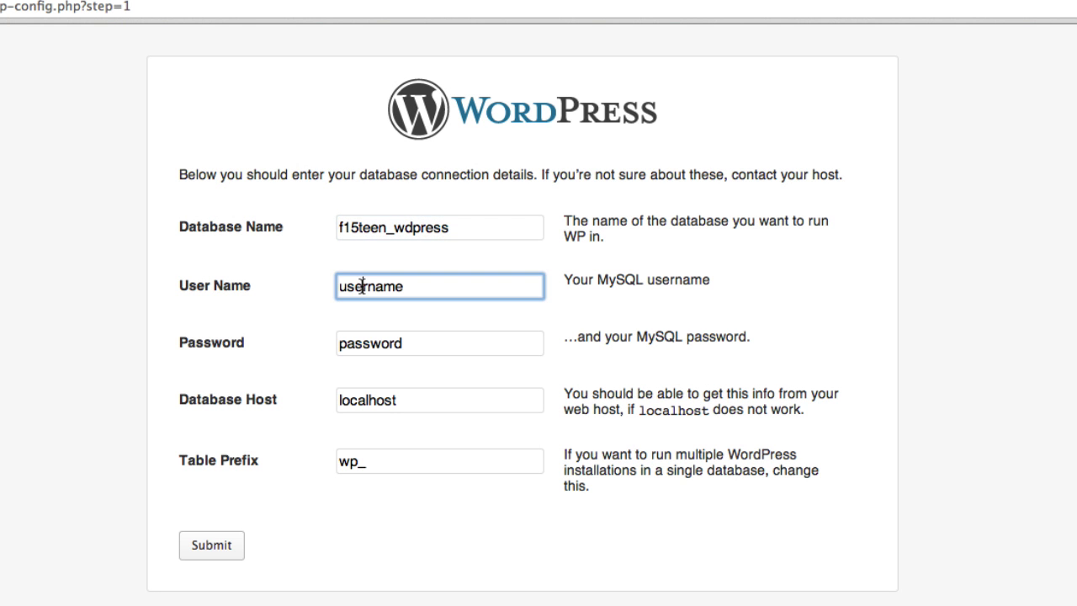
double_click(362, 286)
type("f15teen_wdpress")
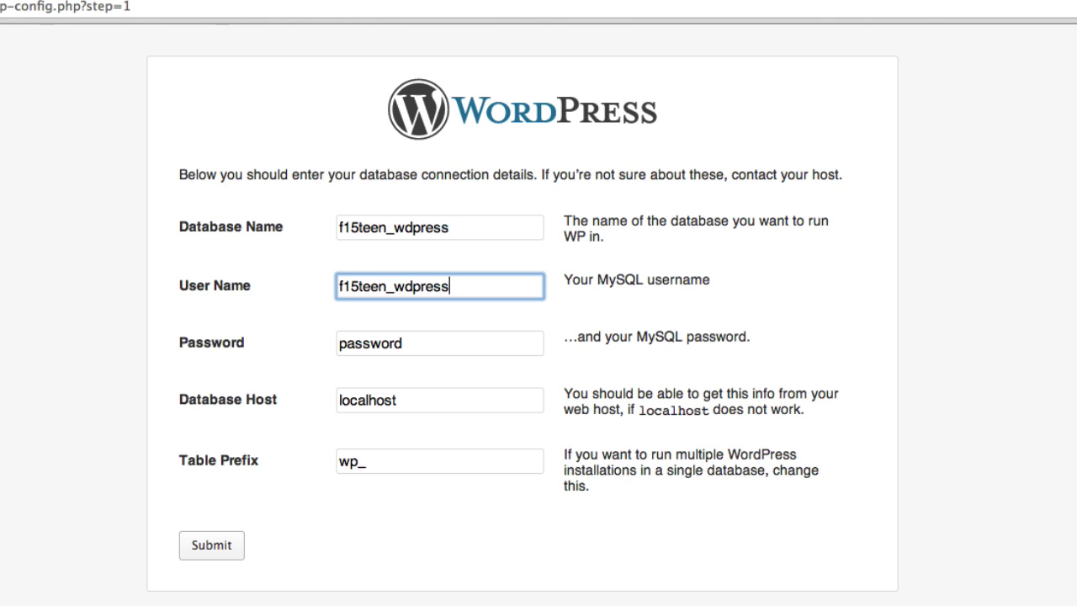
key("Tab")
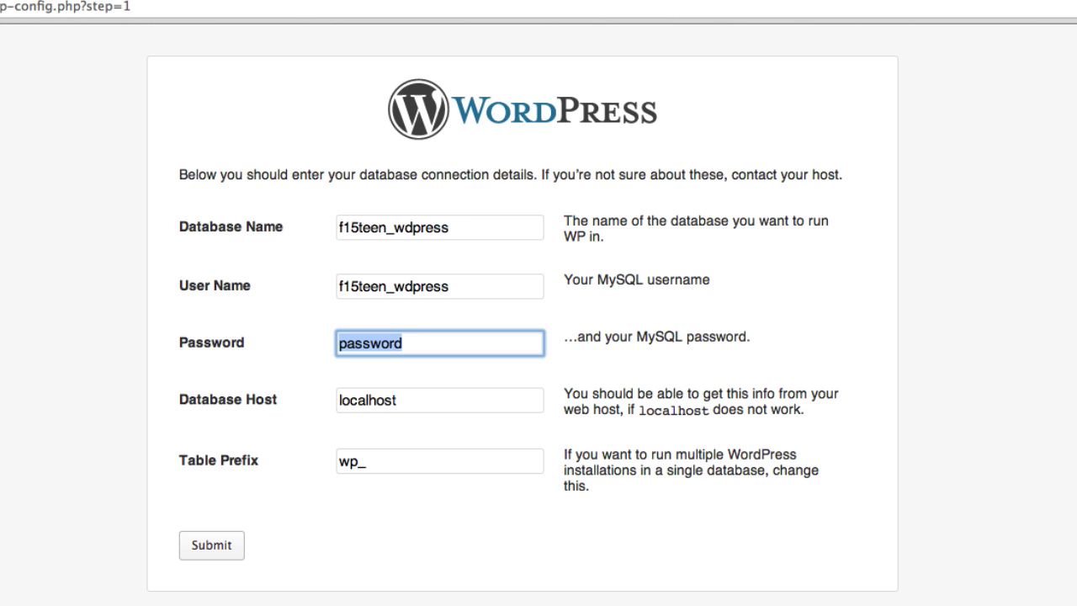
key("ctrl+v")
left_click(294, 421)
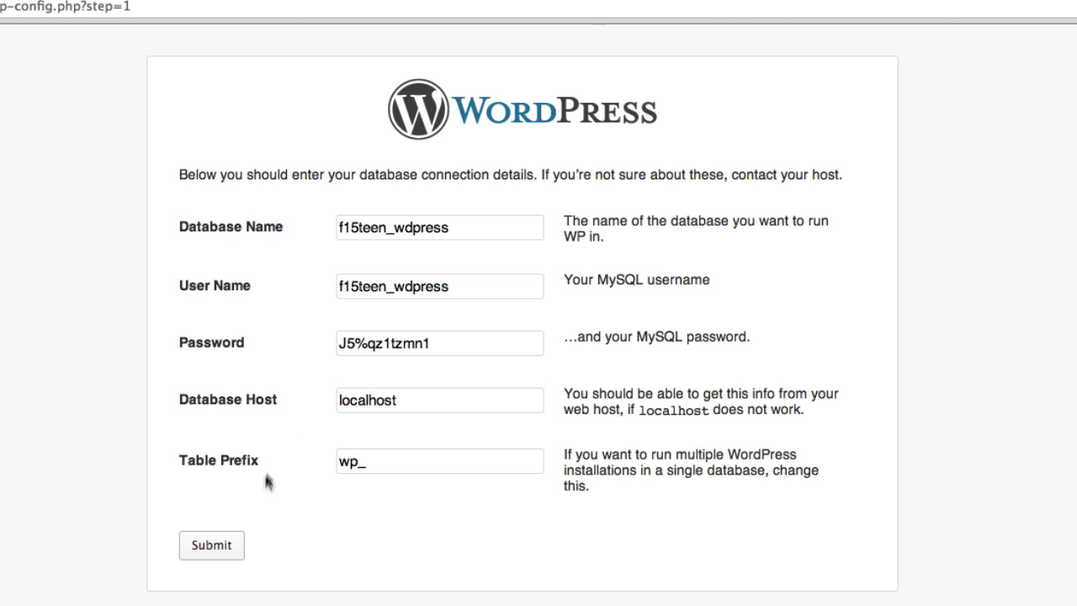
left_click(230, 553)
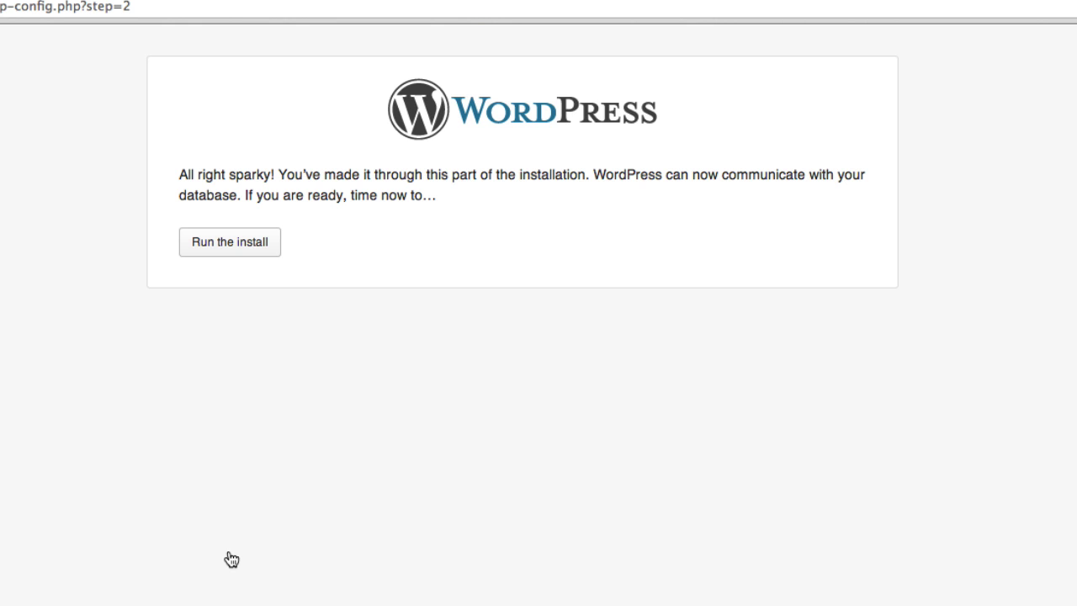
Install WordPress with site title My Perfect Install, an admin username, password and e-mail
left_click(221, 252)
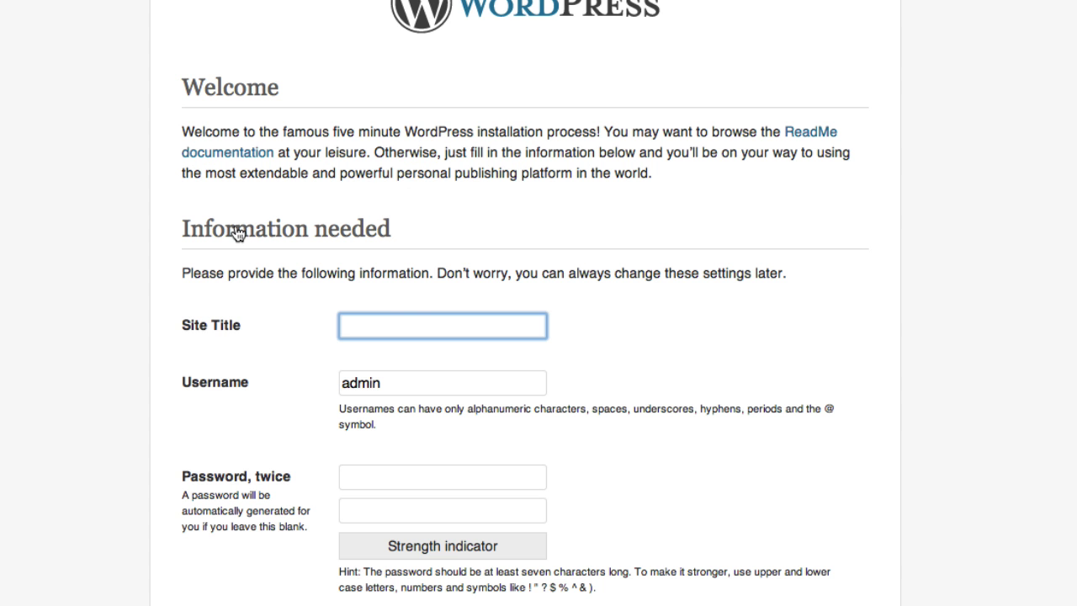
type("My Perfect Install")
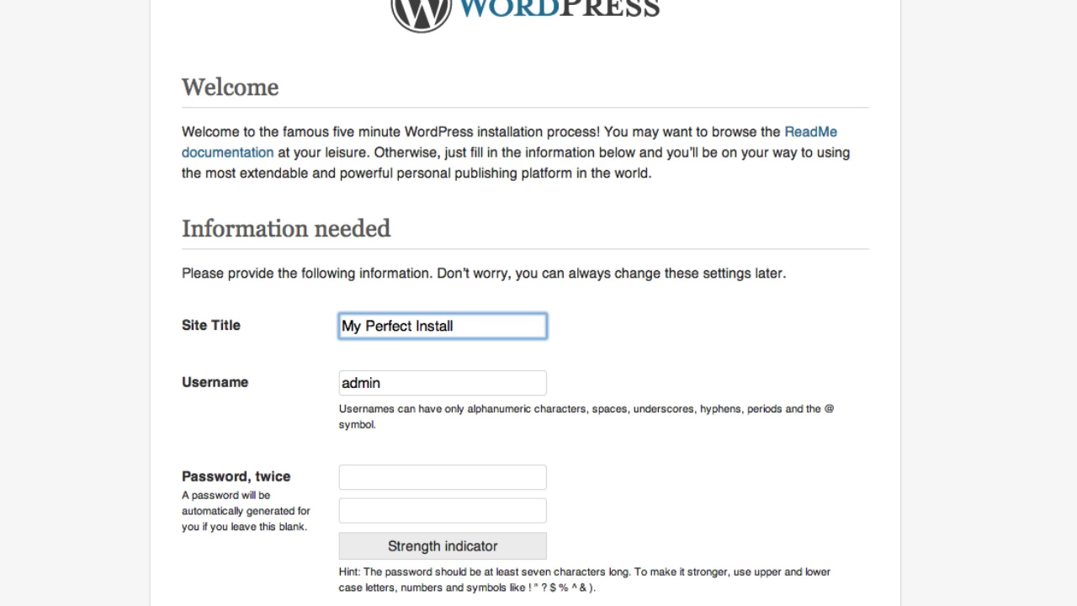
key("Tab")
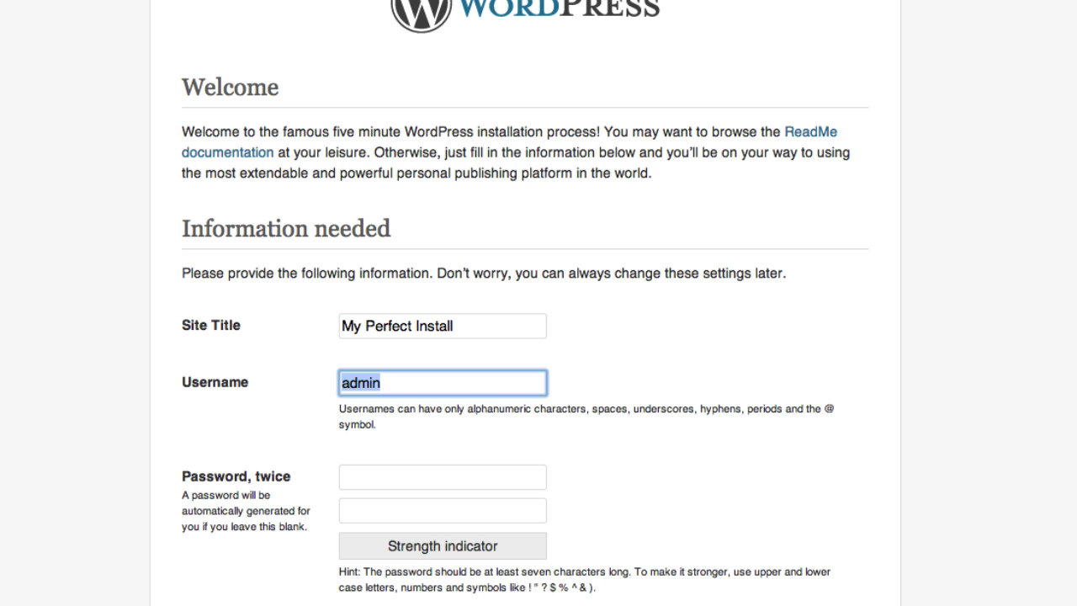
type("Boss Hog")
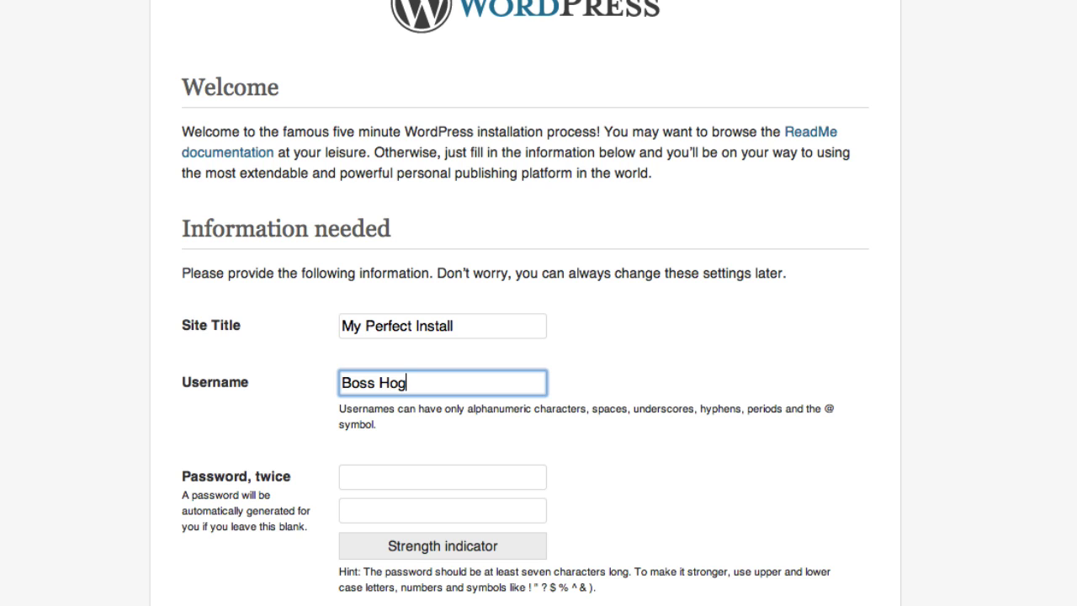
key("Tab")
key("ctrl+v")
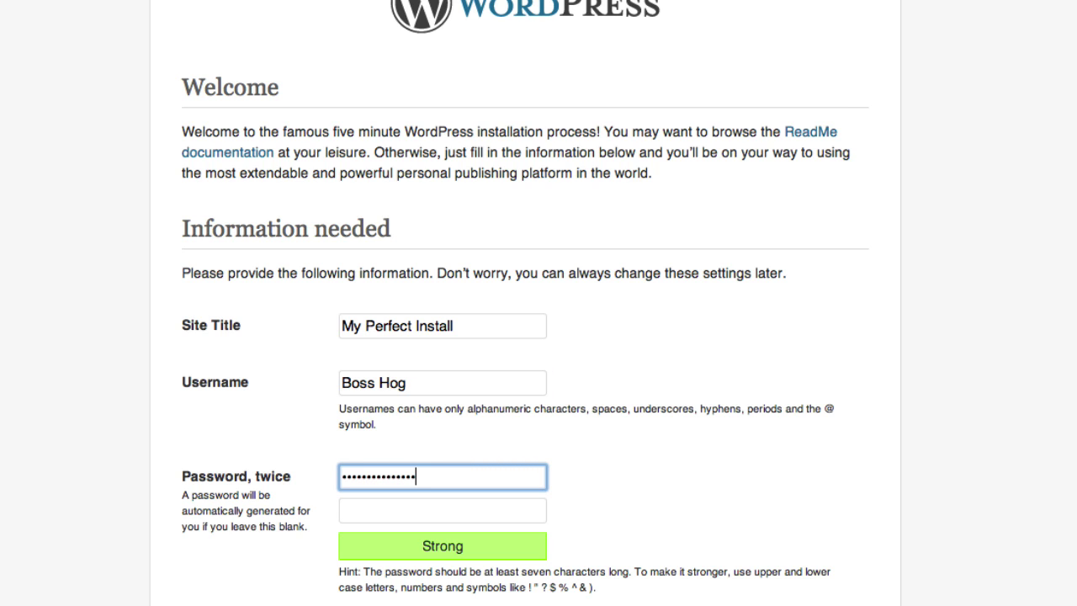
key("Tab")
key("ctrl+v")
left_click(362, 407)
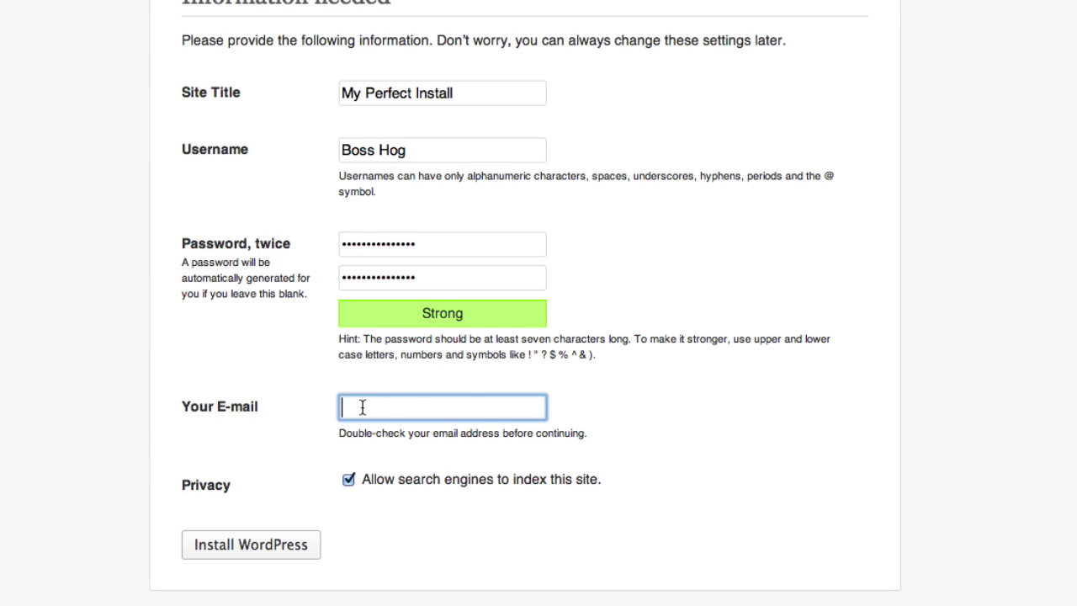
key("ctrl+v")
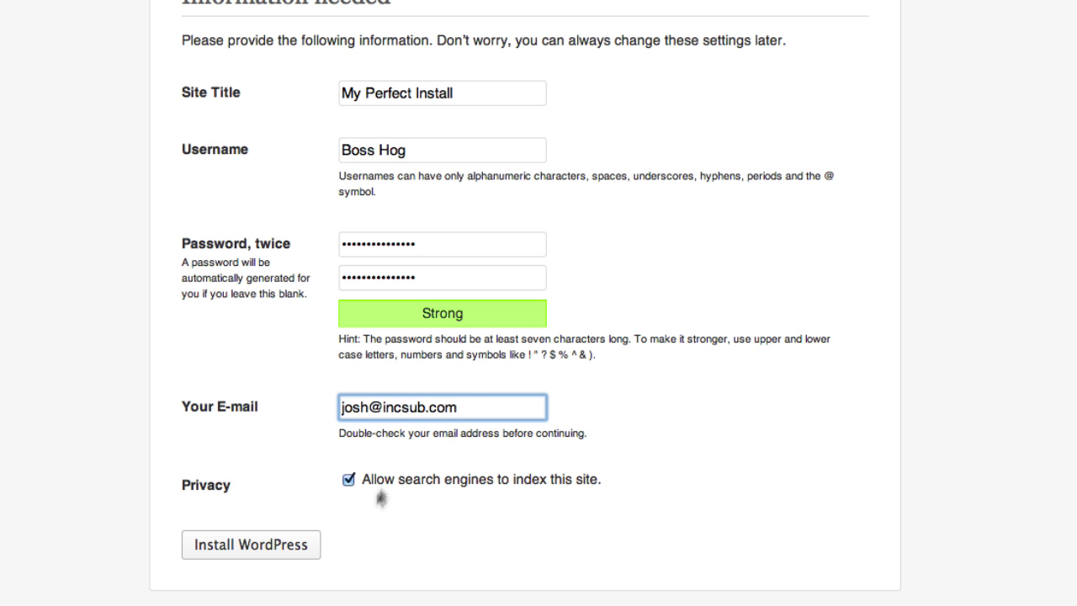
left_click(299, 544)
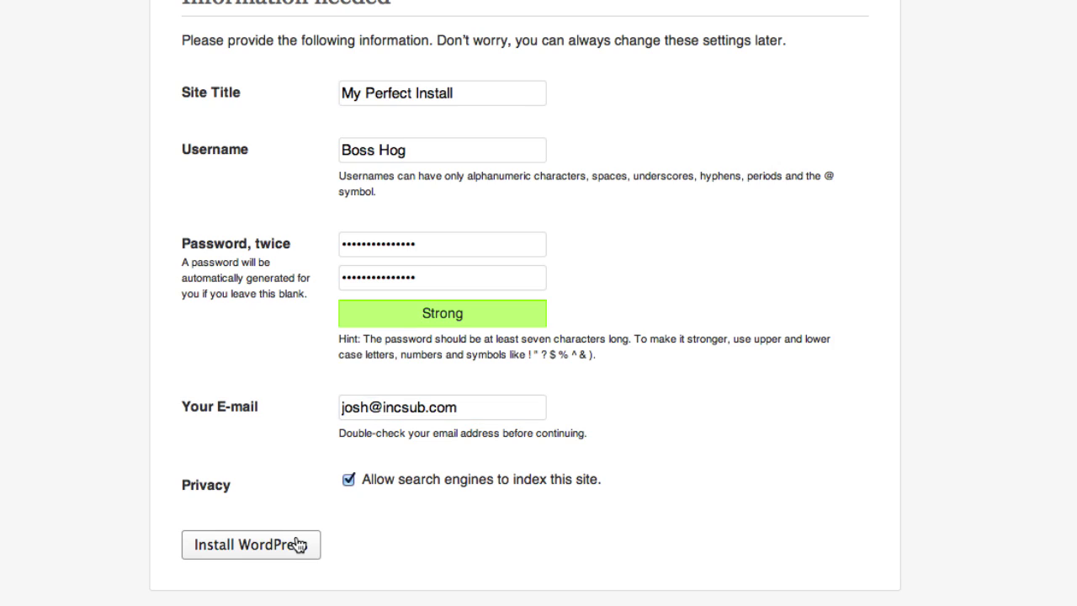
left_click(298, 545)
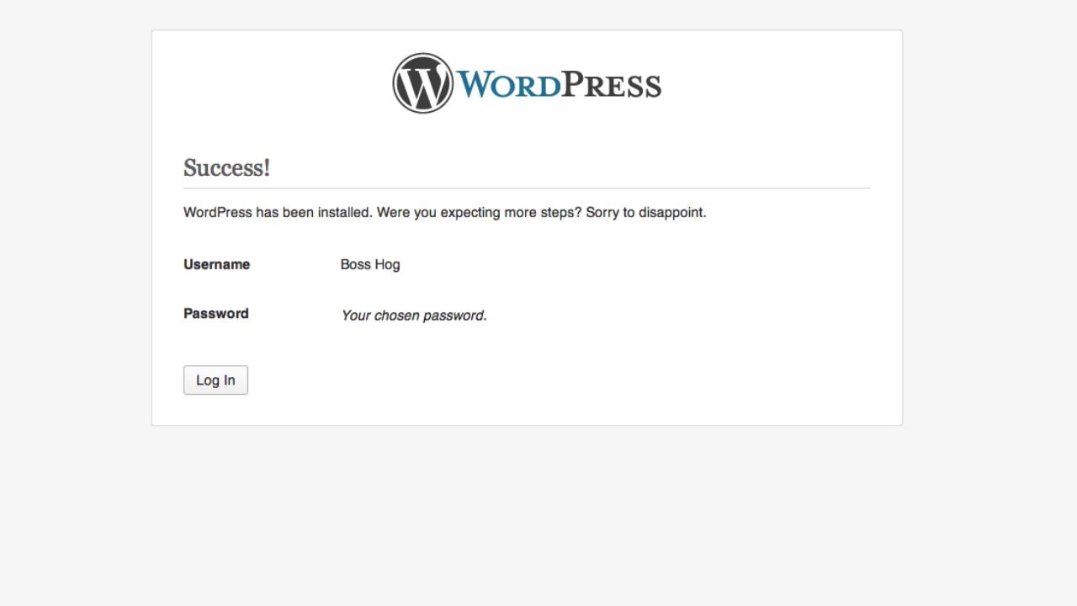
Load myperfecturl.com in the browser to view the live My Perfect Install site
key("super+l")
type("myperfecturl.com")
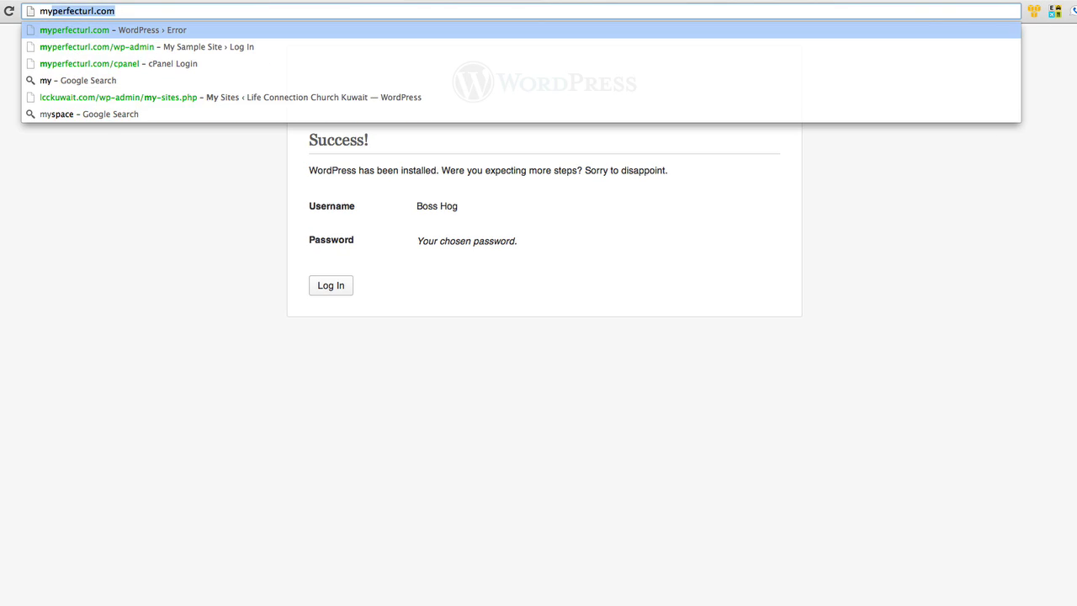
key("Return")
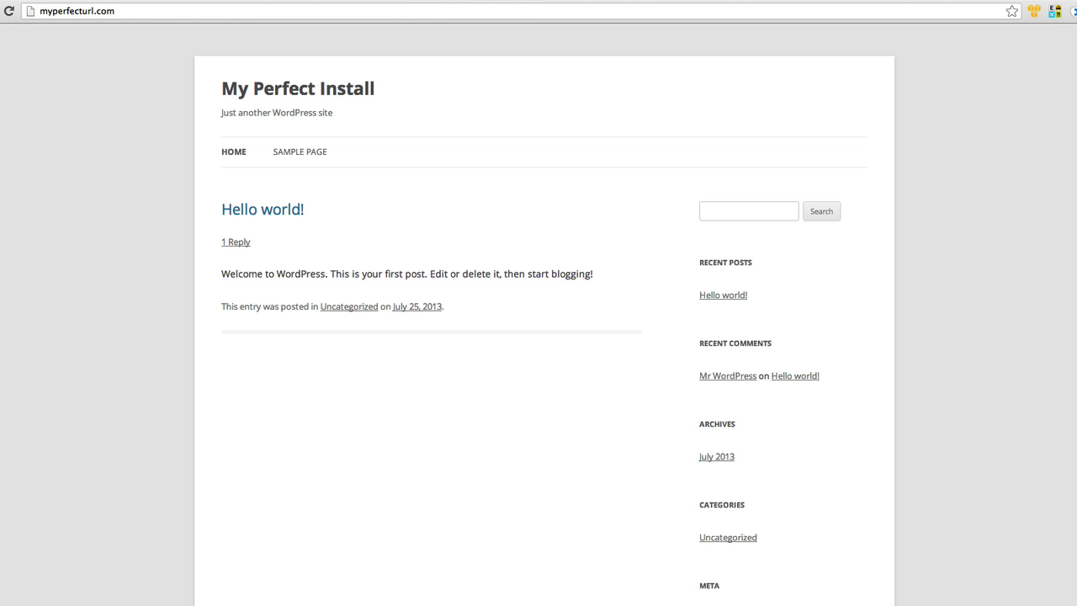